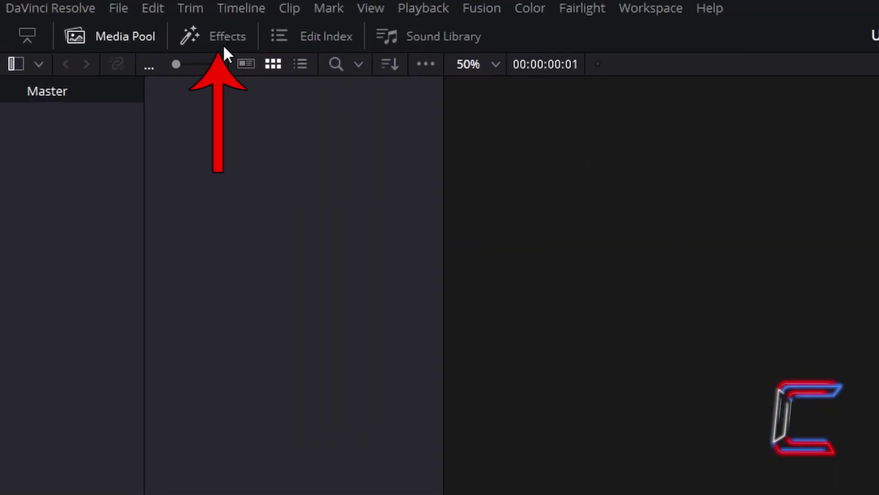
- Open the Effects library at its Toolbox > Effects category, showing Fusion Composition
{"action": "left_click", "coordinate": [226, 46]}
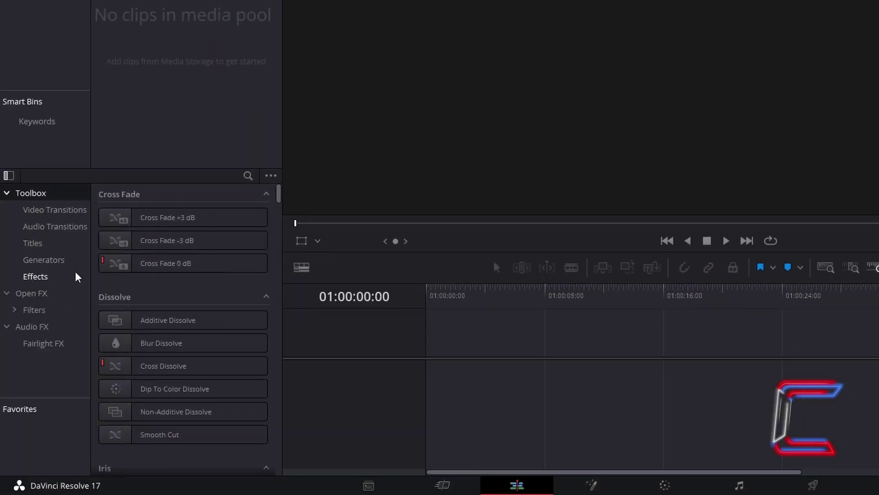
{"action": "left_click", "coordinate": [78, 277]}
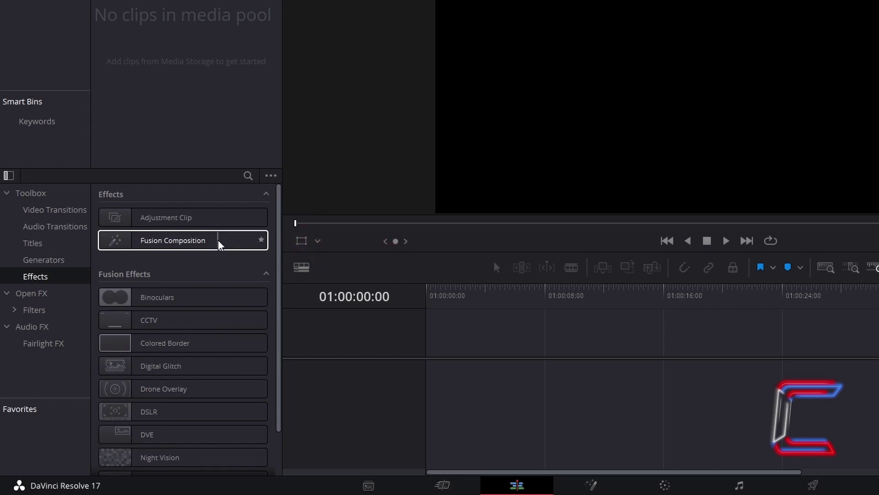
- Drag a Fusion Composition onto Video 1 and set its duration to 00:00:05:00
{"action": "left_click_drag", "start_coordinate": [218, 245], "coordinate": [429, 348]}
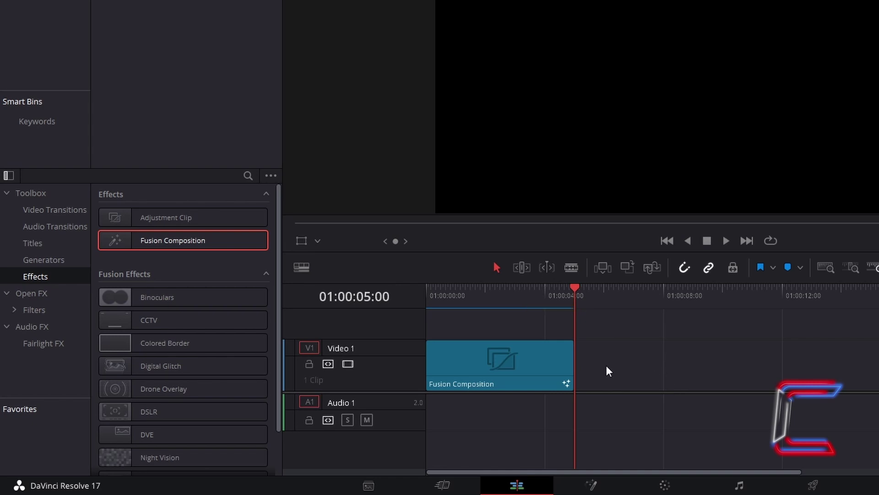
{"action": "mouse_move", "coordinate": [544, 367]}
{"action": "left_click", "coordinate": [541, 367]}
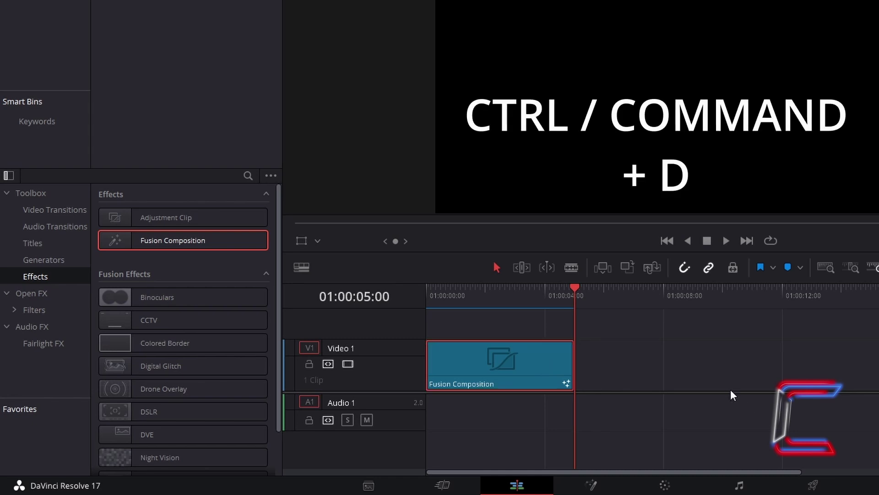
{"action": "key", "text": "ctrl+d"}
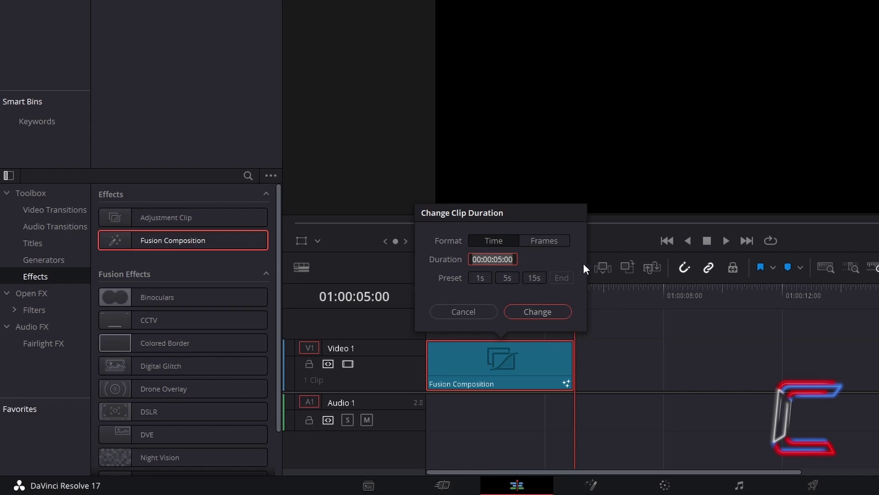
{"action": "left_click", "coordinate": [556, 314]}
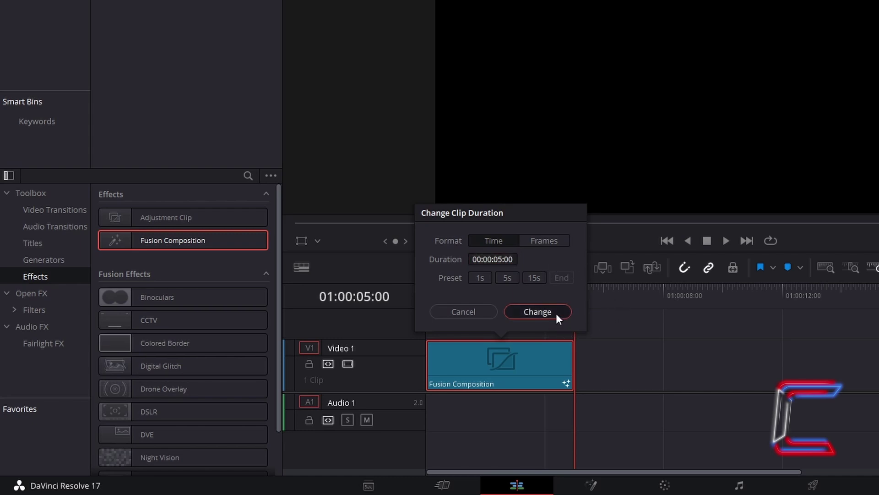
- Open the clip in the Fusion page and search the Templates for 'Matrix'
{"action": "right_click", "coordinate": [530, 355]}
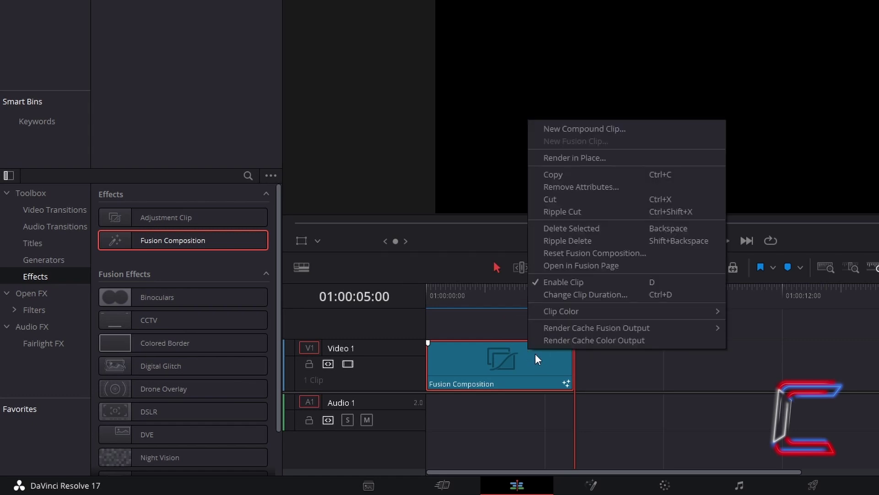
{"action": "left_click", "coordinate": [650, 269]}
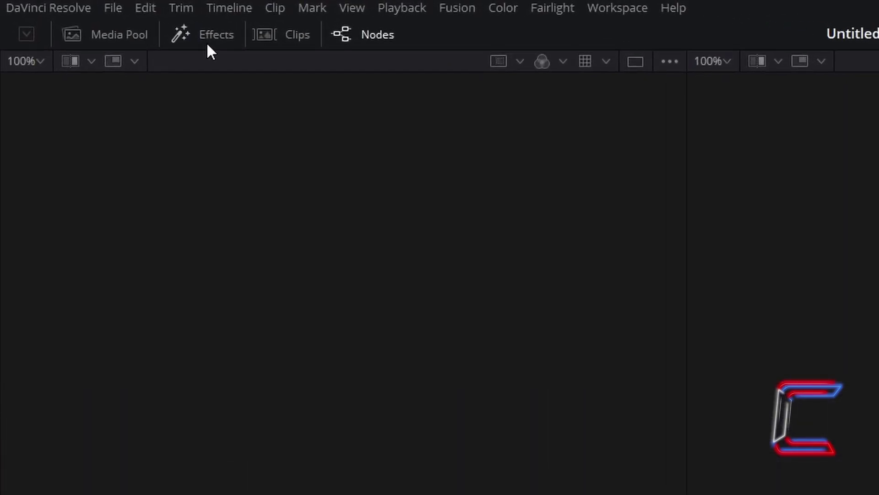
{"action": "left_click", "coordinate": [207, 45]}
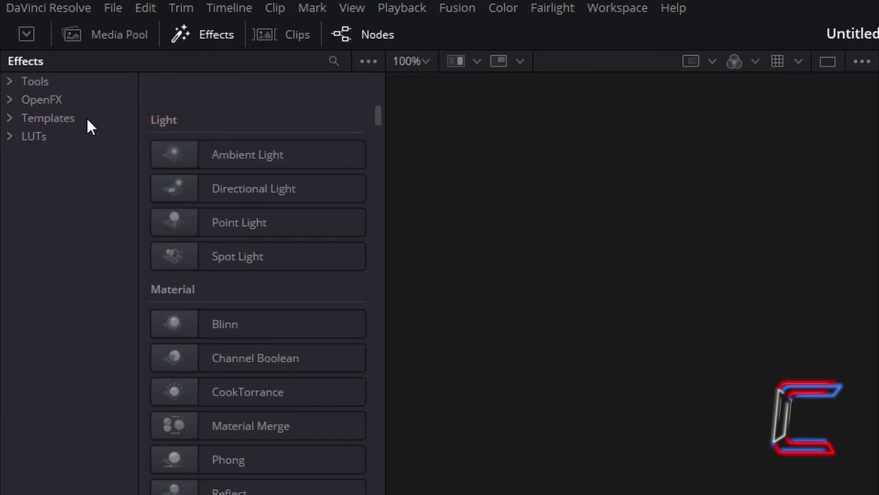
{"action": "left_click", "coordinate": [48, 118]}
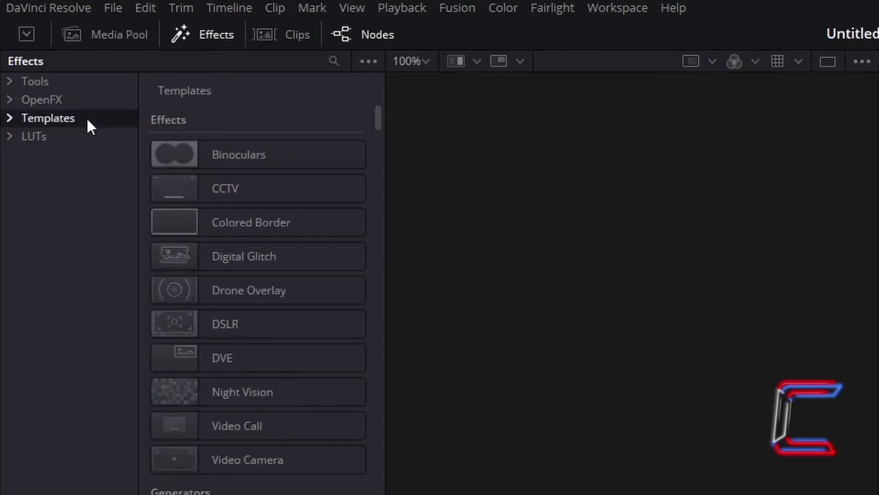
{"action": "left_click", "coordinate": [337, 68]}
{"action": "type", "text": "Matrix"}
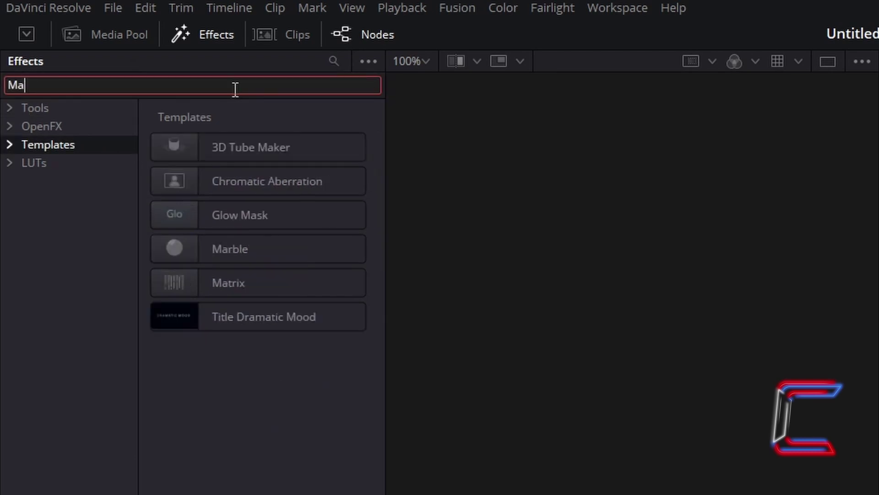
- Add the Matrix template to the node graph and connect Matrix_1_1 to MediaOut1
{"action": "left_click_drag", "start_coordinate": [275, 151], "coordinate": [353, 494]}
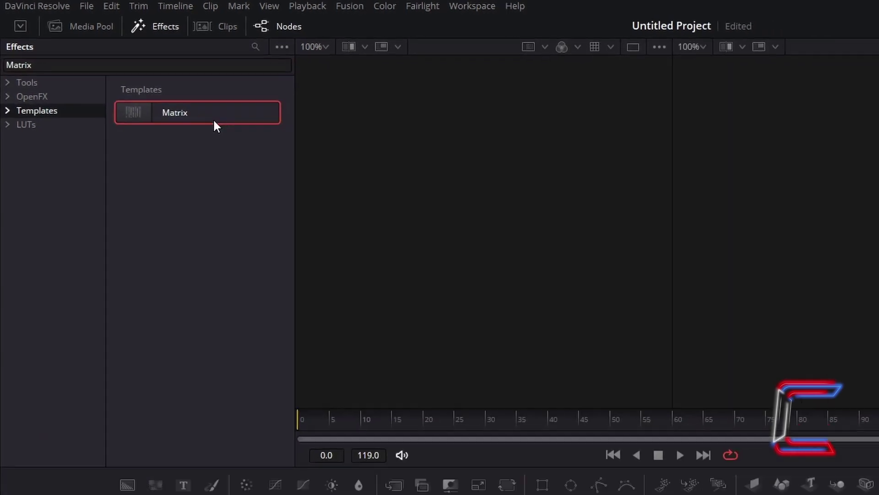
{"action": "left_click_drag", "start_coordinate": [177, 373], "coordinate": [180, 402]}
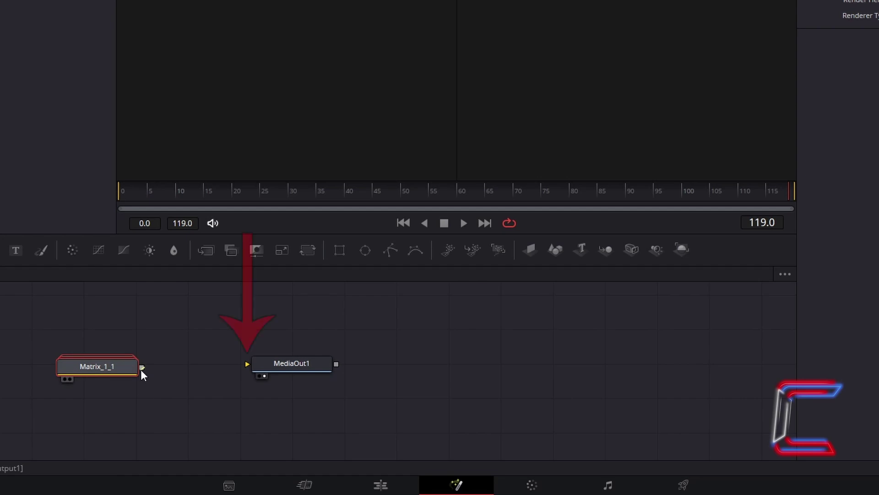
{"action": "left_click_drag", "start_coordinate": [142, 369], "coordinate": [251, 366]}
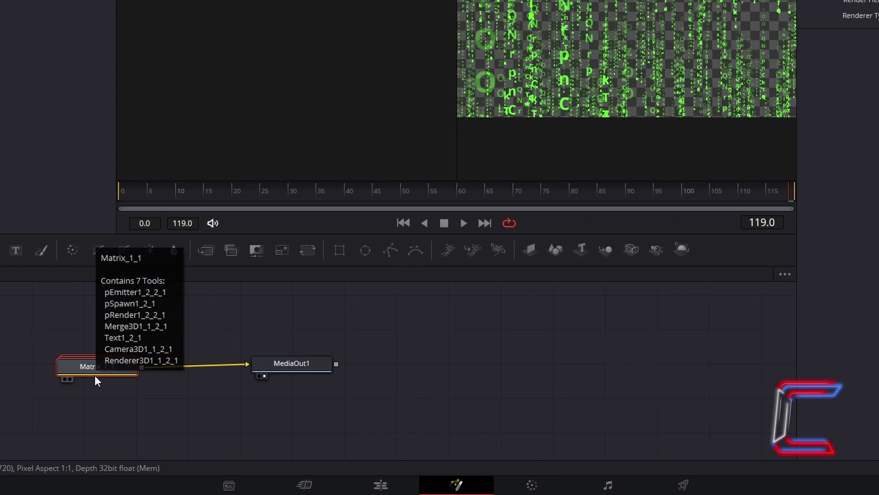
- Expand Matrix_1_1 and set pEmitter1_2_2_1's Number to 10, with Number Variance 10.0
{"action": "double_click", "coordinate": [95, 375]}
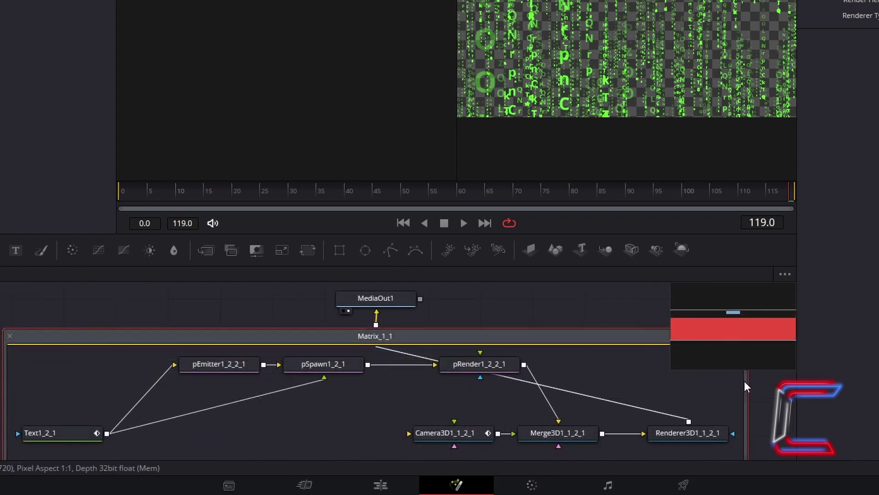
{"action": "left_click", "coordinate": [762, 386]}
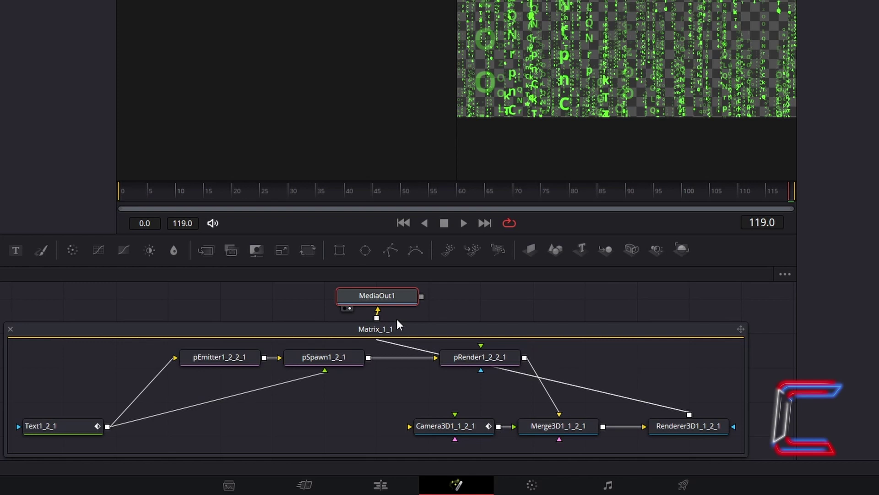
{"action": "left_click", "coordinate": [243, 359]}
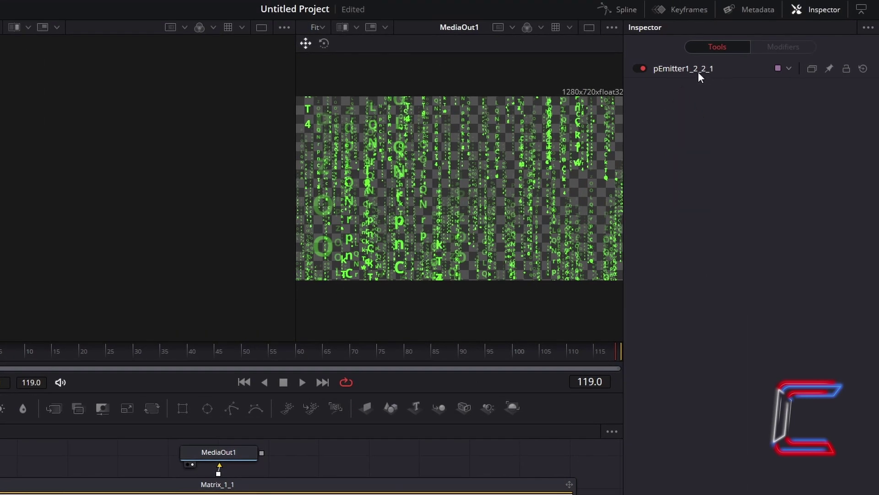
{"action": "left_click", "coordinate": [685, 67]}
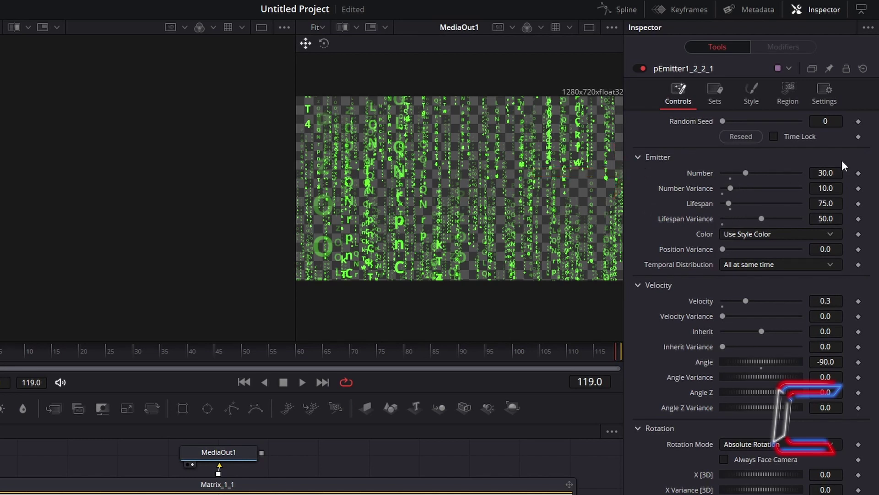
{"action": "left_click", "coordinate": [830, 173]}
{"action": "type", "text": "10"}
{"action": "key", "text": "Tab"}
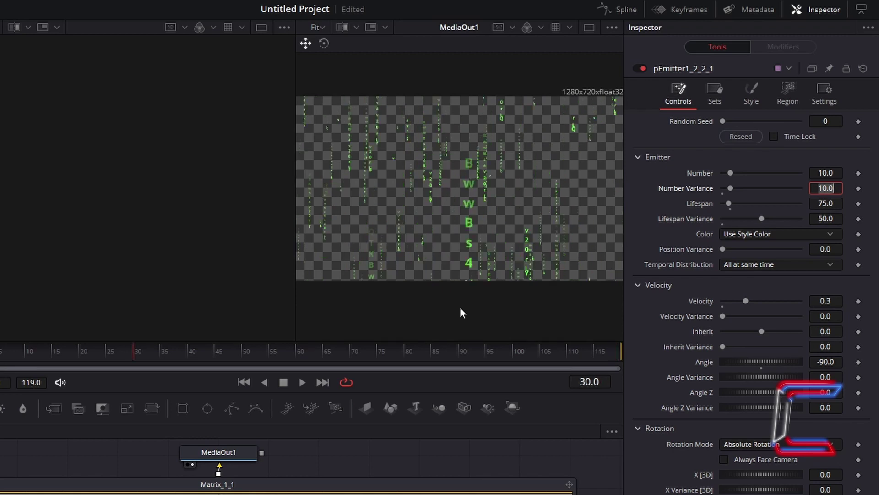
{"action": "key", "text": "Return"}
{"action": "key", "text": "Right"}
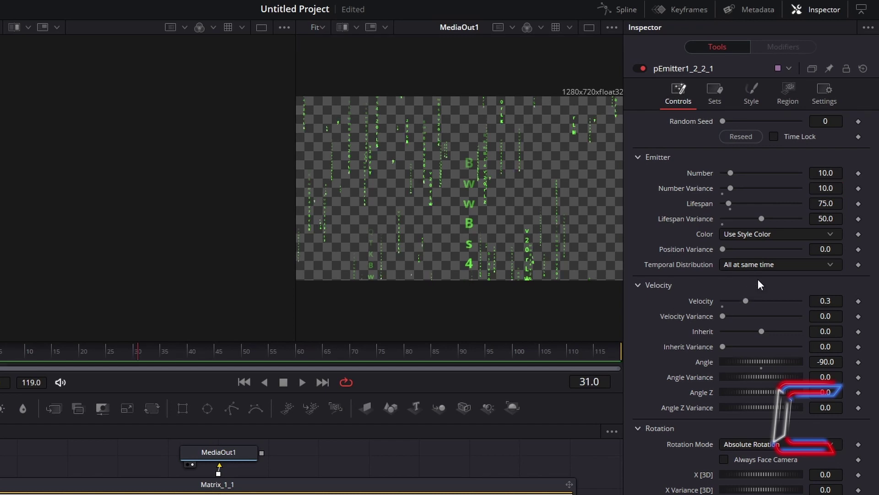
- Set the emitter's Velocity to 0.6
{"action": "left_click", "coordinate": [817, 300]}
{"action": "key", "text": "BackSpace"}
{"action": "type", "text": "6"}
{"action": "key", "text": "Tab"}
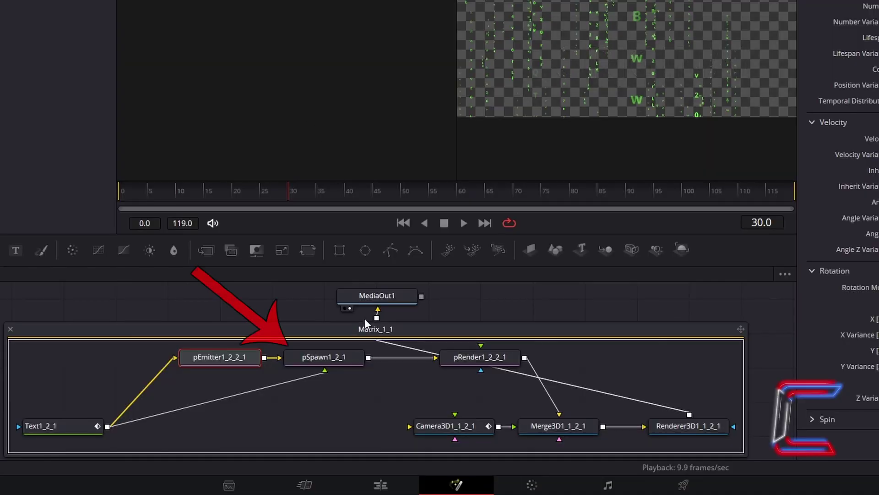
- Set pSpawn1_2_1's Velocity Transfer to 0.5 in the Inspector
{"action": "left_click", "coordinate": [334, 364]}
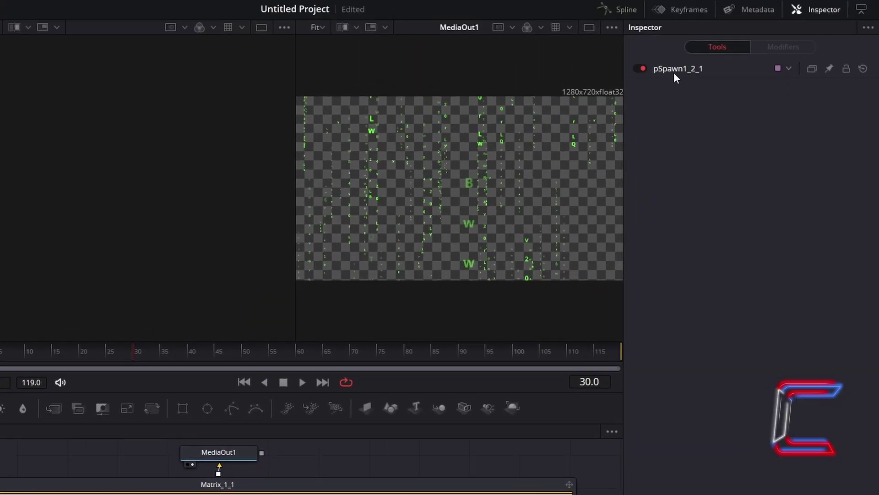
{"action": "left_click", "coordinate": [674, 72]}
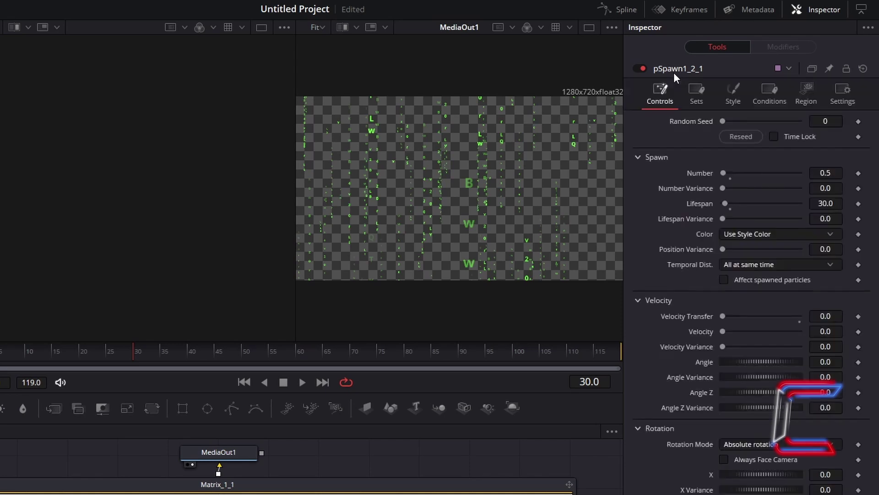
{"action": "left_click_drag", "start_coordinate": [721, 316], "coordinate": [744, 316]}
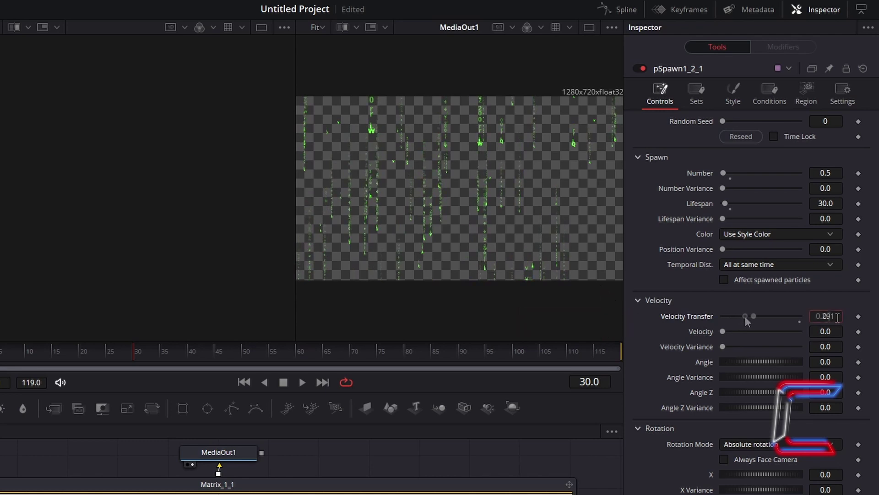
{"action": "key", "text": "Tab"}
{"action": "left_click", "coordinate": [846, 295]}
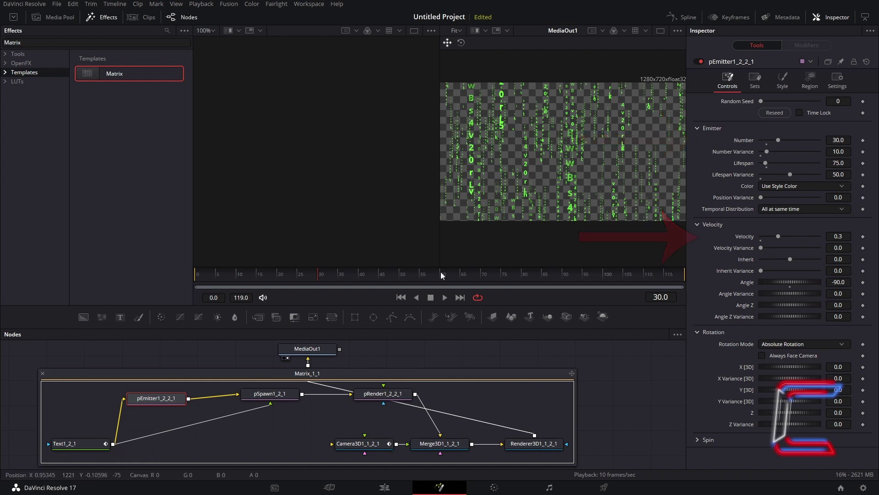
{"action": "left_click", "coordinate": [287, 396]}
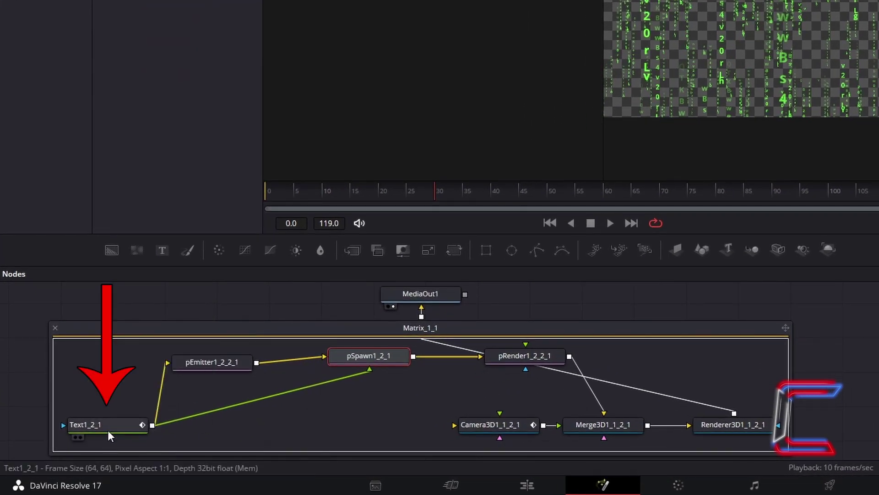
- Set Text1_2_1's character colour to light blue #07c9ff
{"action": "left_click_drag", "start_coordinate": [111, 422], "coordinate": [111, 428]}
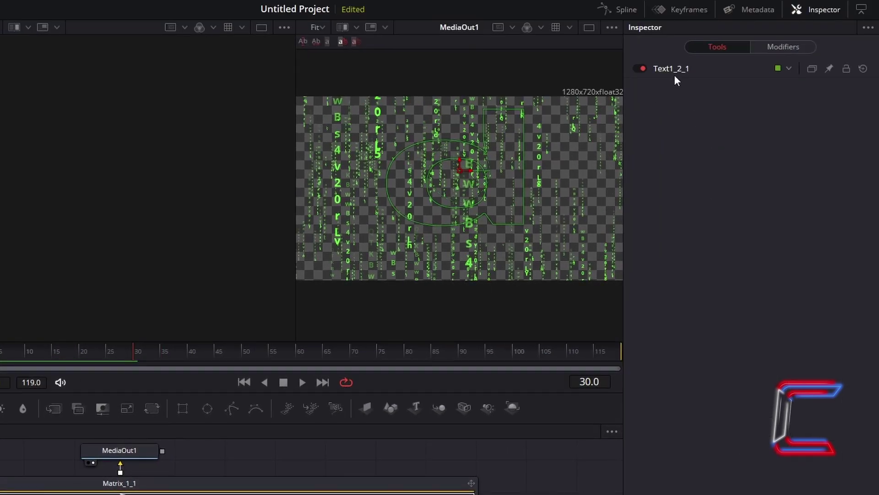
{"action": "left_click", "coordinate": [674, 74]}
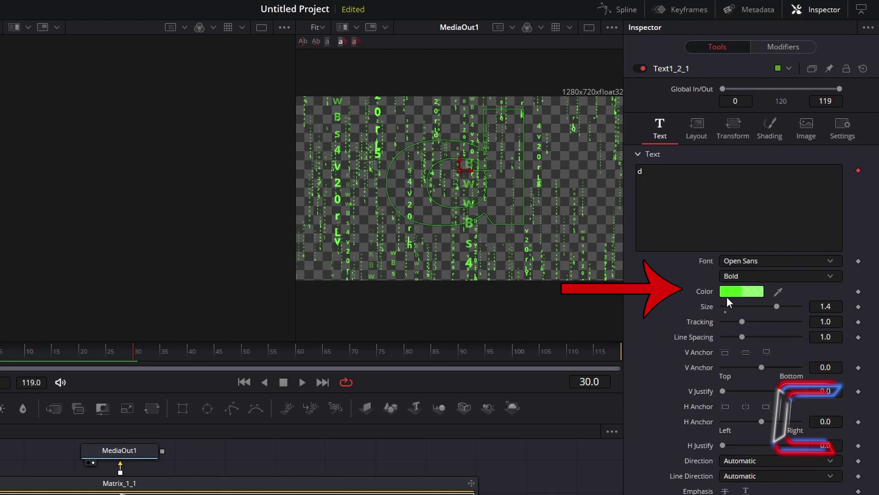
{"action": "left_click", "coordinate": [727, 295]}
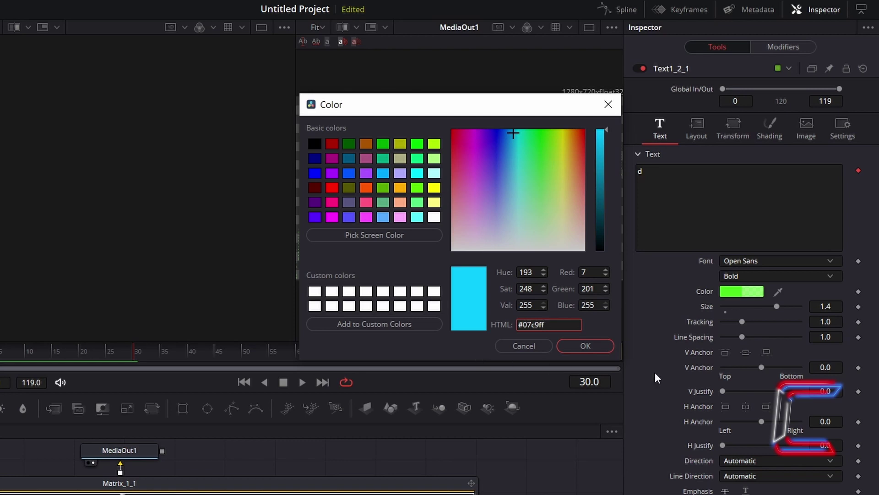
{"action": "left_click", "coordinate": [595, 350]}
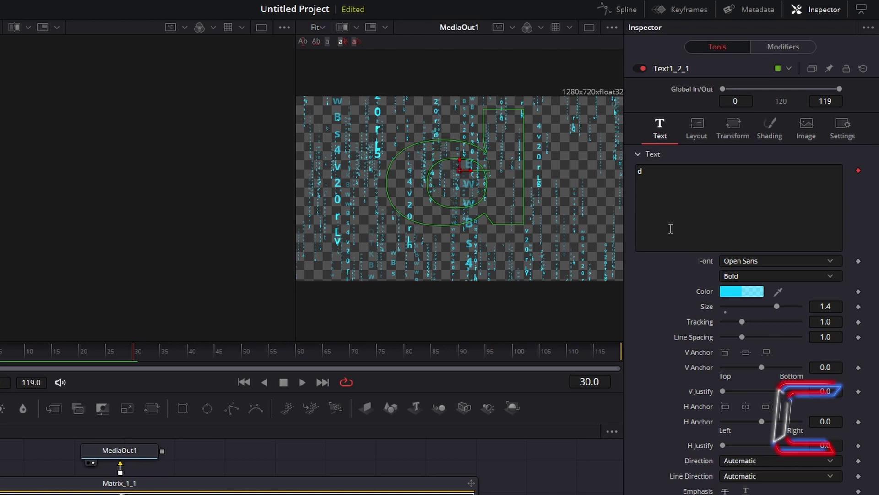
- Set the TextScramble modifier's text to 0 and its Substitute Chars to 01
{"action": "left_click", "coordinate": [809, 51]}
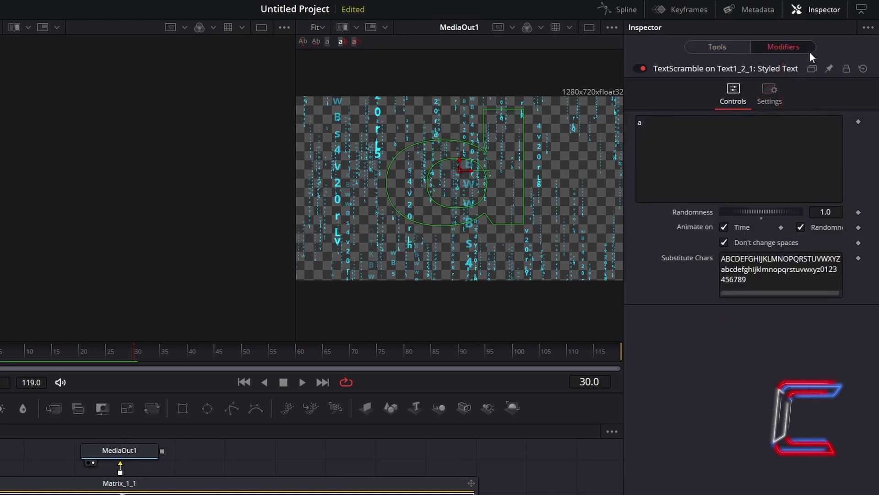
{"action": "left_click", "coordinate": [664, 126]}
{"action": "key", "text": "BackSpace"}
{"action": "type", "text": "0"}
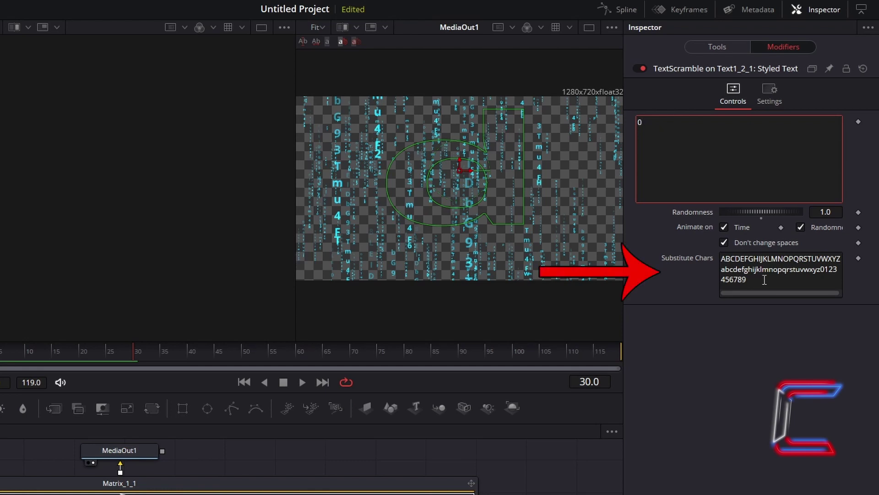
{"action": "left_click_drag", "start_coordinate": [764, 280], "coordinate": [691, 258]}
{"action": "type", "text": "01"}
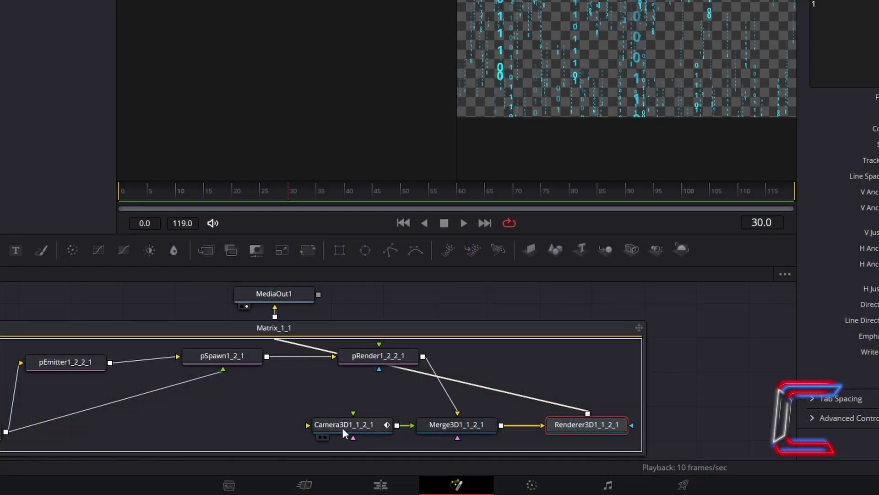
- Widen Camera3D1's Angle of View
{"action": "left_click", "coordinate": [345, 426]}
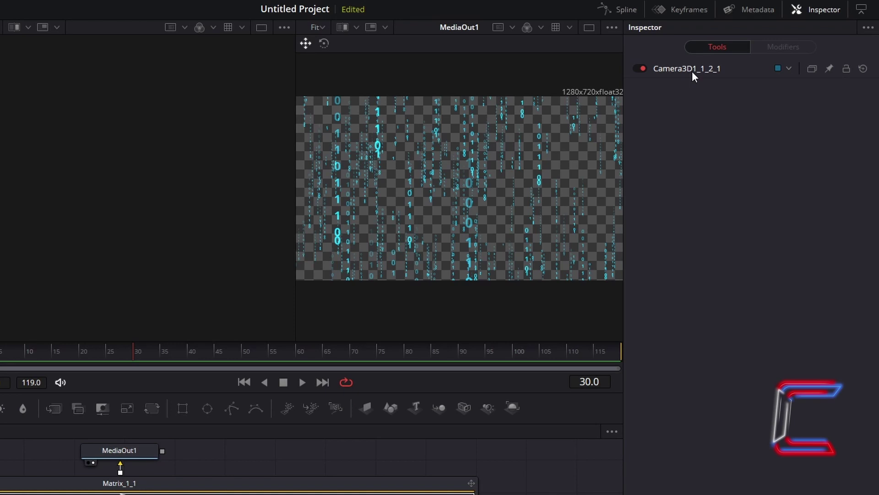
{"action": "left_click", "coordinate": [692, 71]}
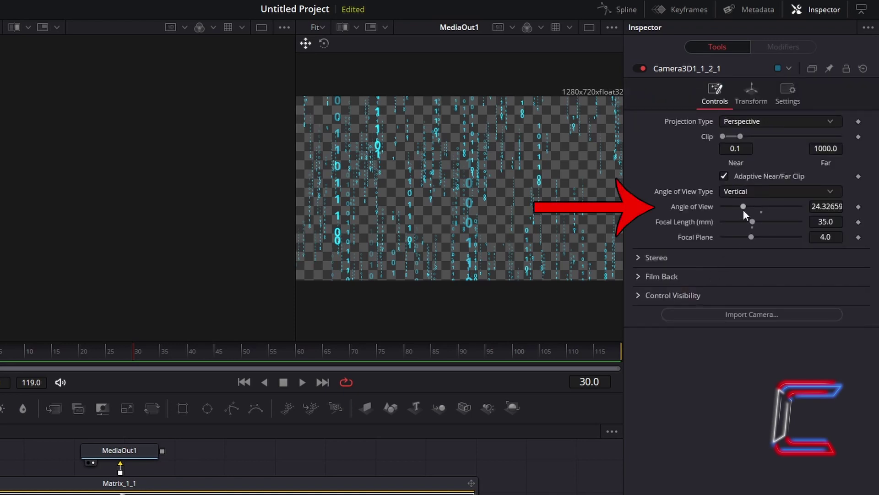
{"action": "left_click_drag", "start_coordinate": [744, 206], "coordinate": [763, 209]}
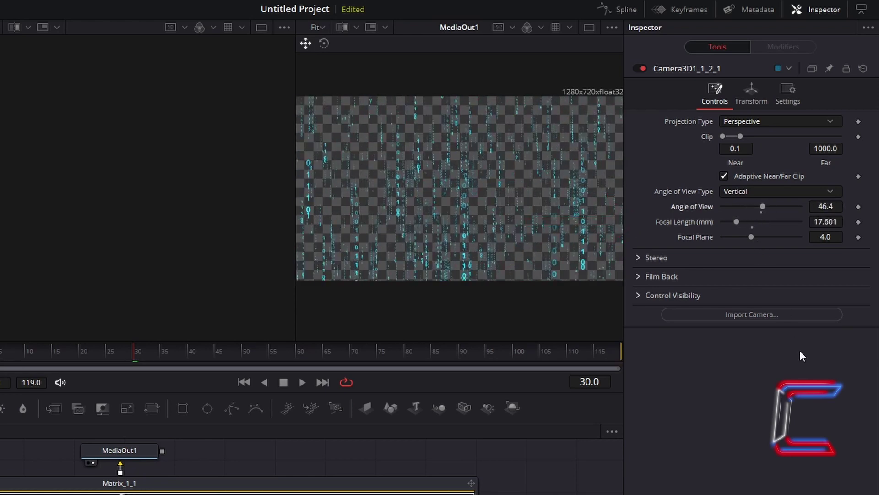
- Keyframe the camera's Translation Z at 10 and 5 at the later keyframe, previewing the zoom
{"action": "left_click", "coordinate": [765, 106]}
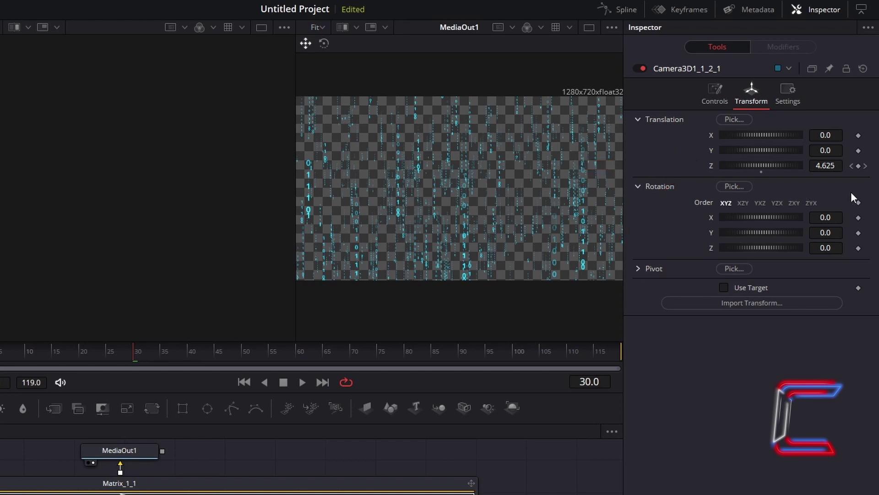
{"action": "left_click", "coordinate": [851, 168]}
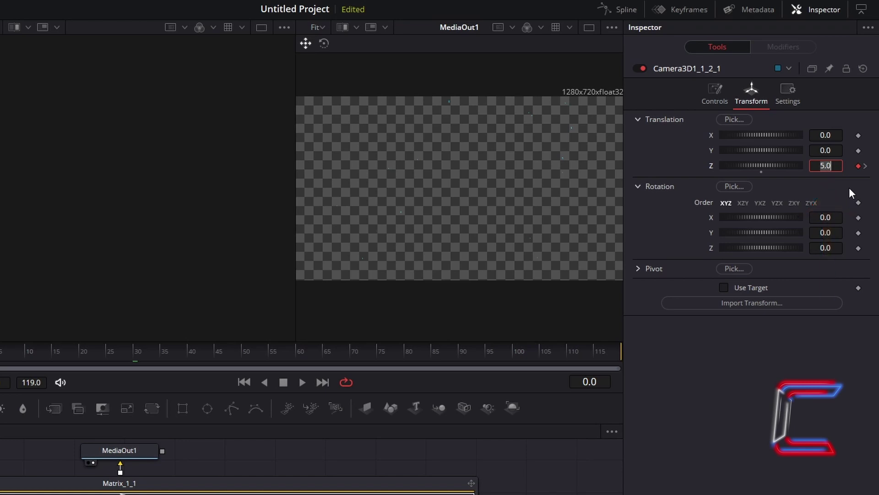
{"action": "double_click", "coordinate": [837, 165]}
{"action": "type", "text": "10"}
{"action": "key", "text": "Tab"}
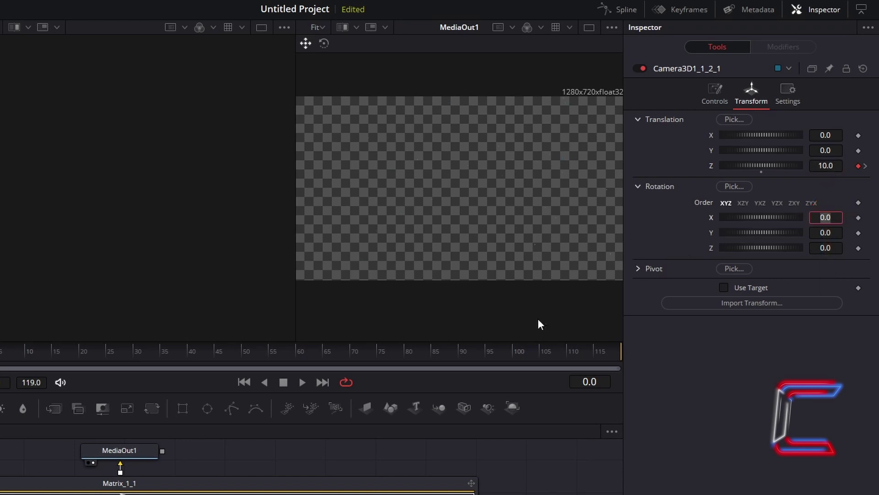
{"action": "left_click", "coordinate": [306, 387]}
{"action": "left_click", "coordinate": [283, 387]}
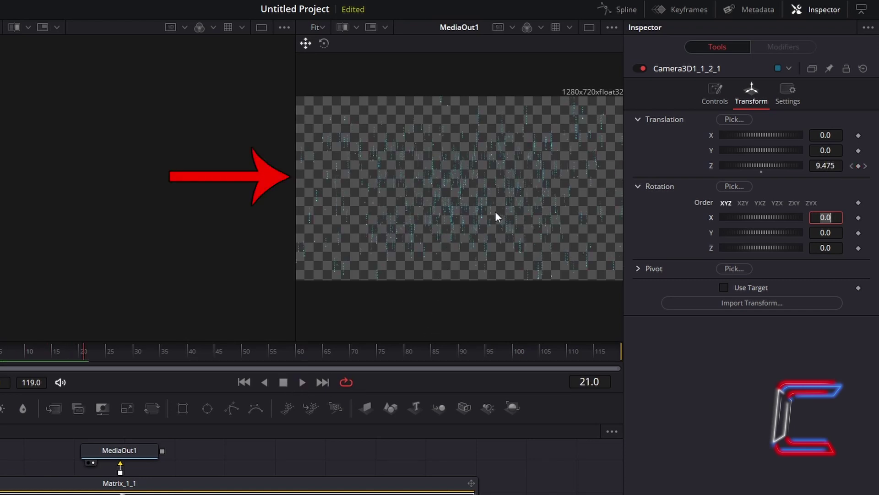
{"action": "left_click", "coordinate": [865, 166]}
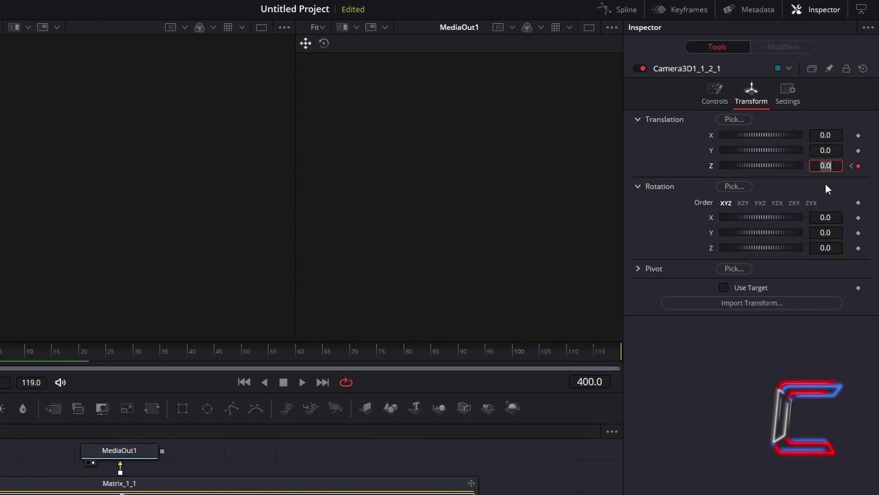
{"action": "type", "text": "5"}
{"action": "key", "text": "Tab"}
{"action": "key", "text": "Home"}
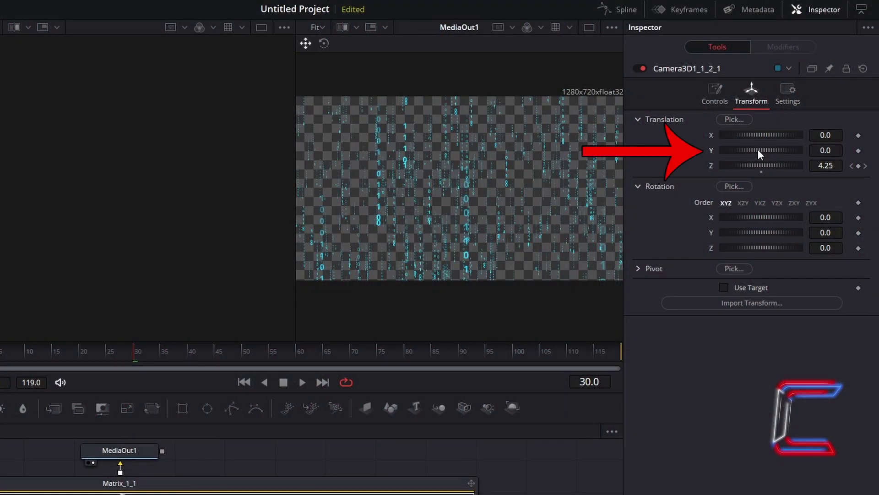
- Shift the camera slightly along X and set Translation Z to 4.625
{"action": "left_click_drag", "start_coordinate": [757, 149], "coordinate": [780, 154]}
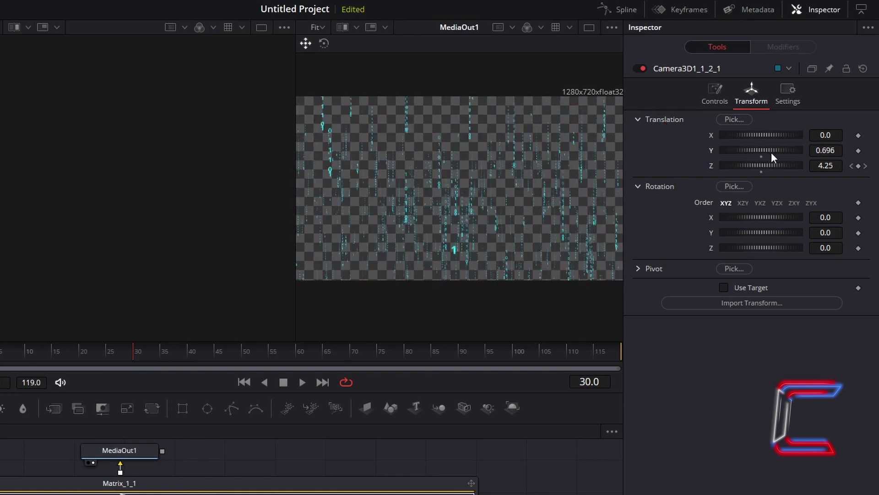
{"action": "mouse_move", "coordinate": [767, 153]}
{"action": "left_mouse_down"}
{"action": "mouse_move", "coordinate": [744, 155]}
{"action": "mouse_move", "coordinate": [783, 139]}
{"action": "mouse_move", "coordinate": [744, 136]}
{"action": "mouse_move", "coordinate": [766, 141]}
{"action": "mouse_move", "coordinate": [757, 139]}
{"action": "mouse_move", "coordinate": [751, 156]}
{"action": "left_mouse_up"}
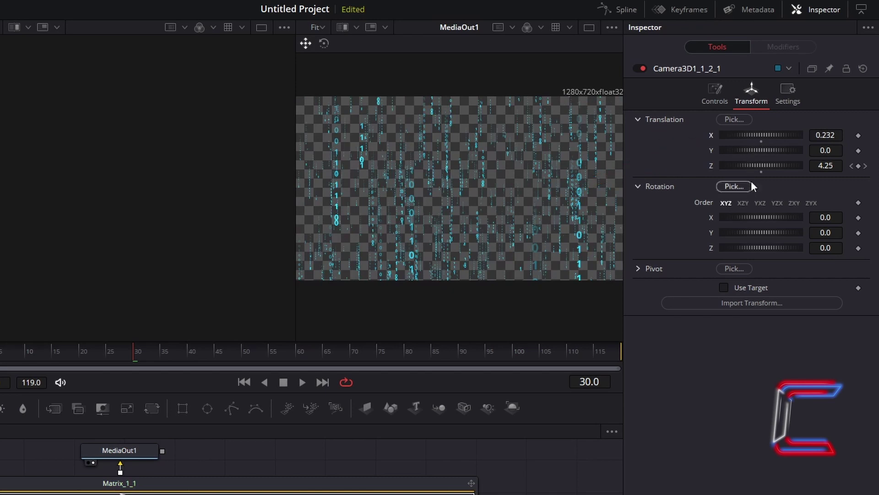
{"action": "double_click", "coordinate": [826, 166]}
{"action": "type", "text": "4.625"}
{"action": "key", "text": "Return"}
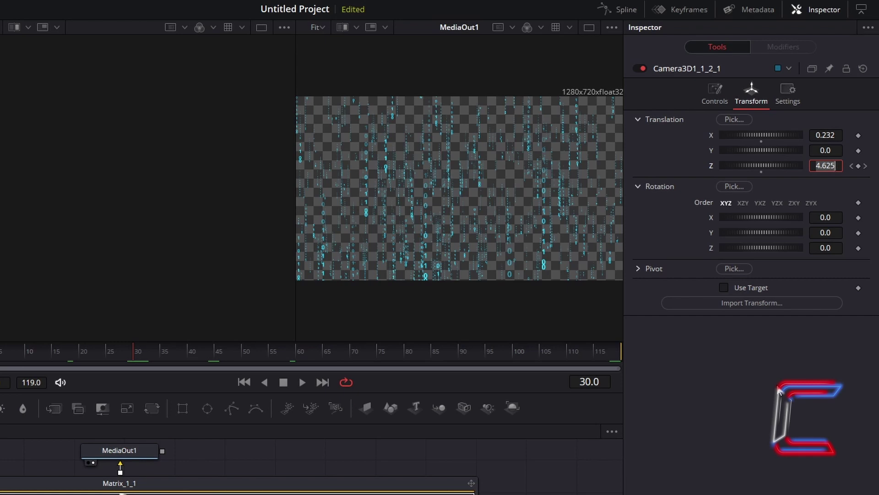
- Show Camera3D1's Z Offset curve in the Spline panel, zoomed out to both keyframes
{"action": "left_click", "coordinate": [626, 15]}
{"action": "scroll", "coordinate": [257, 490], "scroll_direction": "down", "scroll_amount": 1}
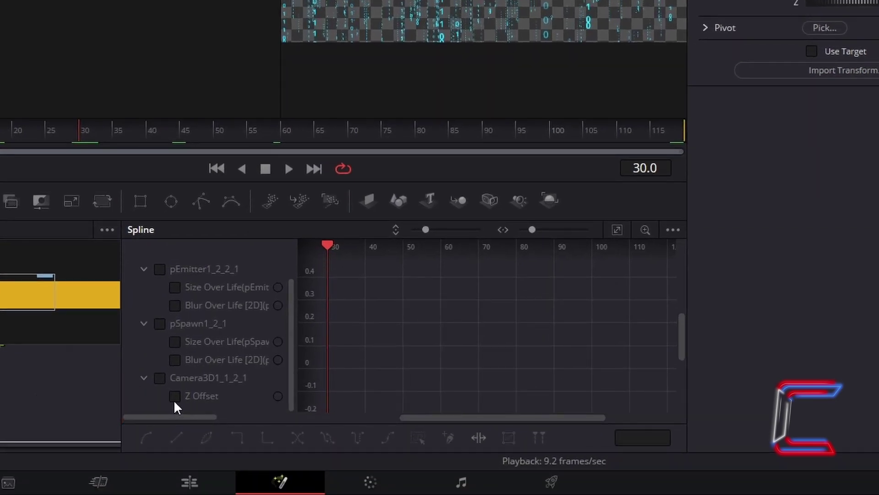
{"action": "left_click", "coordinate": [174, 398]}
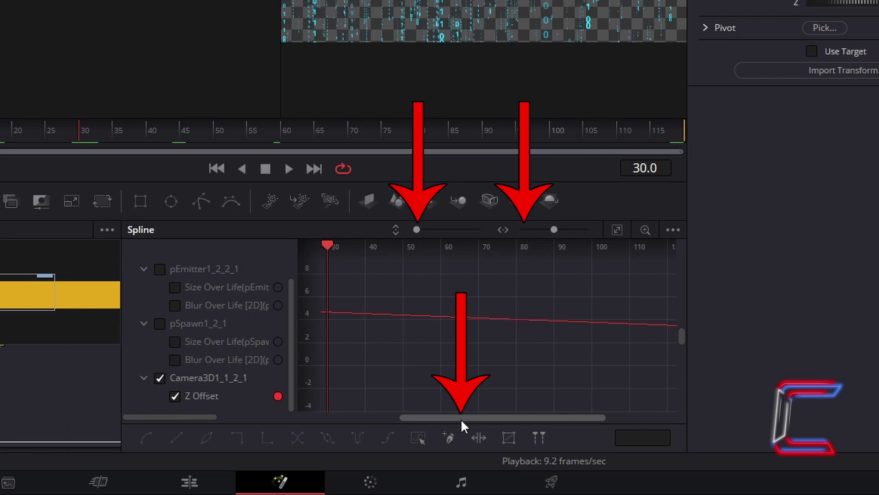
{"action": "left_click_drag", "start_coordinate": [461, 419], "coordinate": [383, 418]}
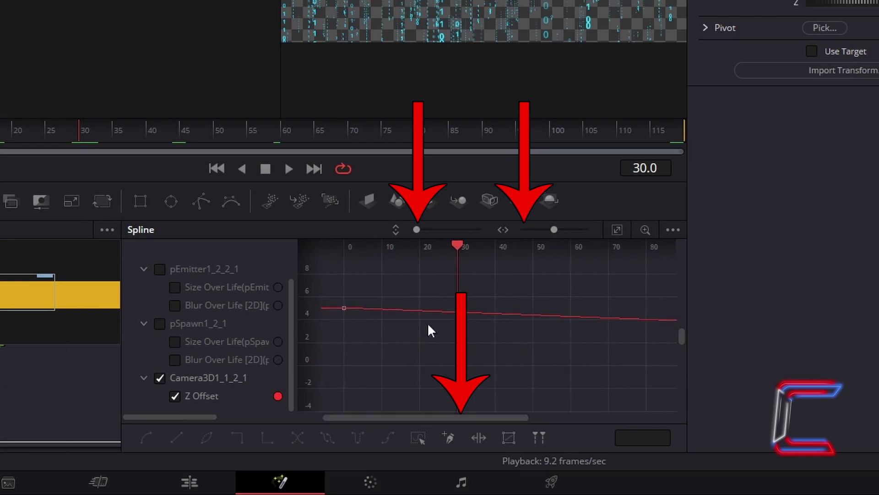
{"action": "left_click_drag", "start_coordinate": [550, 227], "coordinate": [507, 230]}
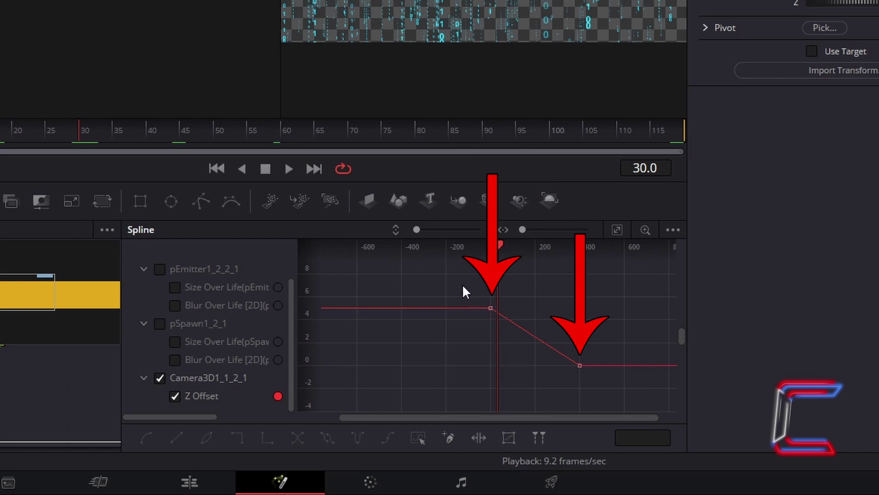
{"action": "key", "text": "Home"}
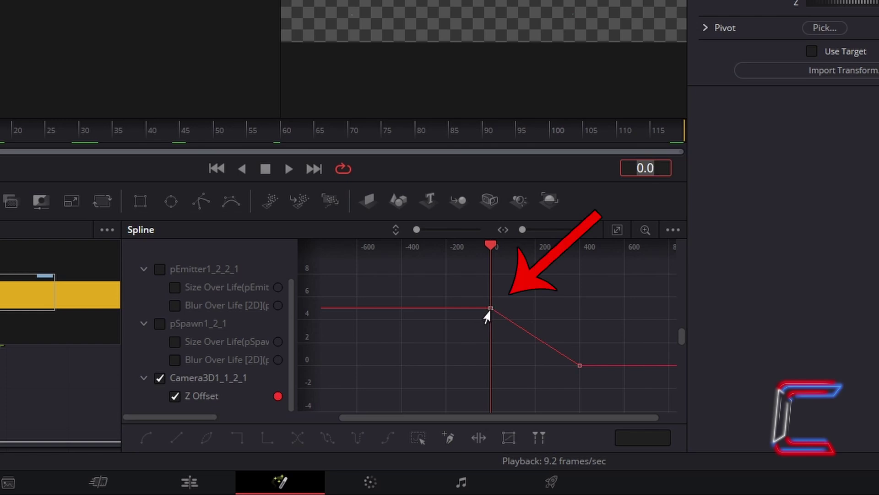
- Move the first Z Offset keyframe later, check frame 140, then return it to frame 0
{"action": "left_click", "coordinate": [488, 311]}
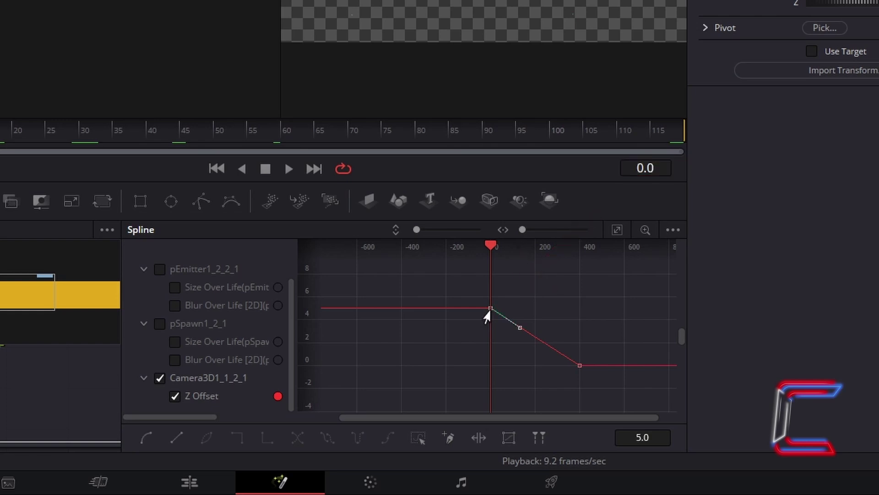
{"action": "left_click_drag", "start_coordinate": [486, 311], "coordinate": [520, 309]}
{"action": "left_click", "coordinate": [645, 168]}
{"action": "type", "text": "140"}
{"action": "key", "text": "Return"}
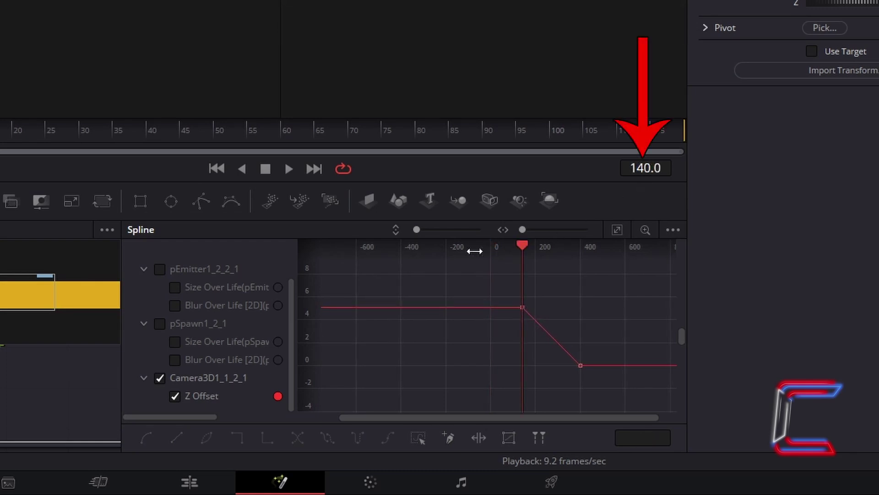
{"action": "left_click_drag", "start_coordinate": [522, 307], "coordinate": [489, 310]}
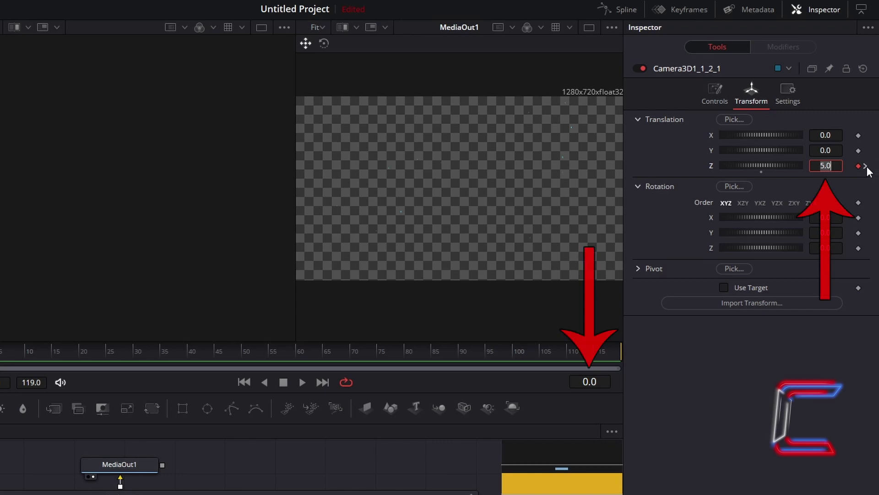
- Jump to the camera's final Translation Z keyframe at frame 400
{"action": "left_click", "coordinate": [866, 166]}
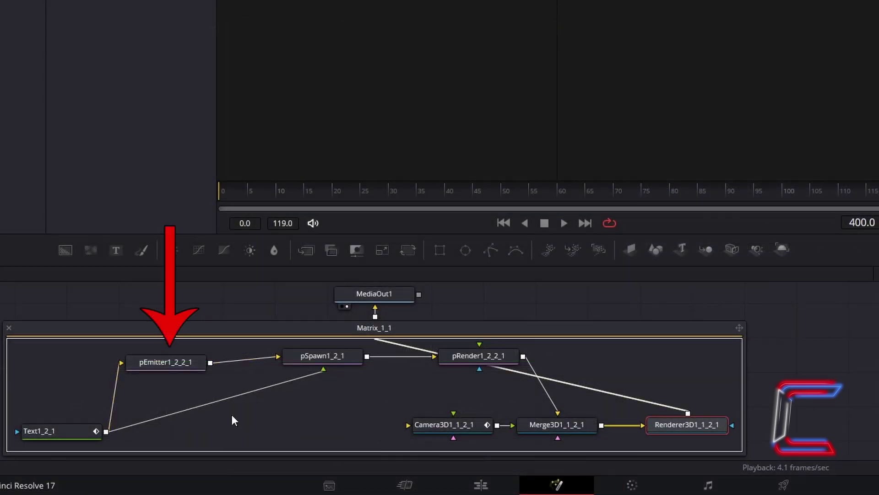
- Give pEmitter1_2_2_1 a velocity of -0.2 and an emission angle of about -100
{"action": "left_click", "coordinate": [181, 369]}
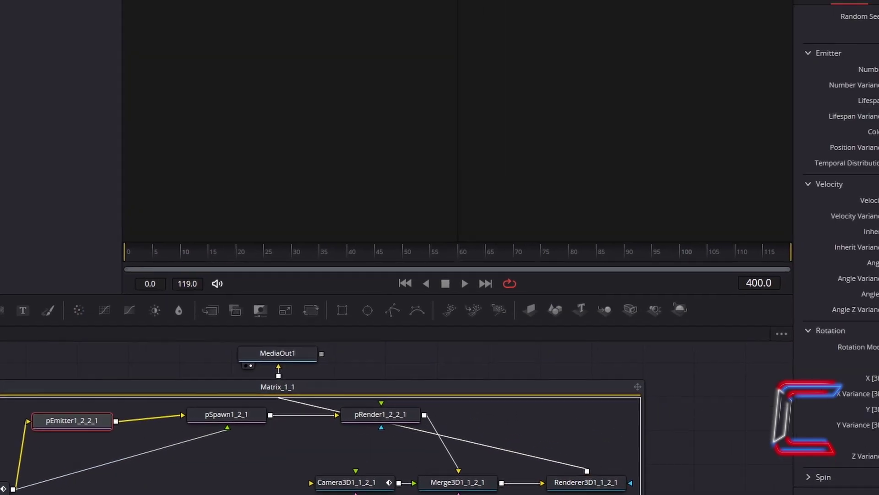
{"action": "left_click", "coordinate": [838, 301]}
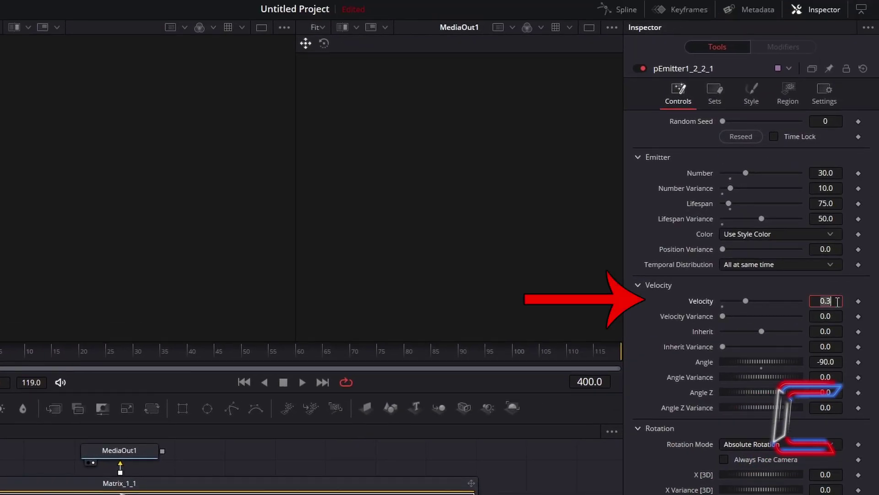
{"action": "key", "text": "Tab"}
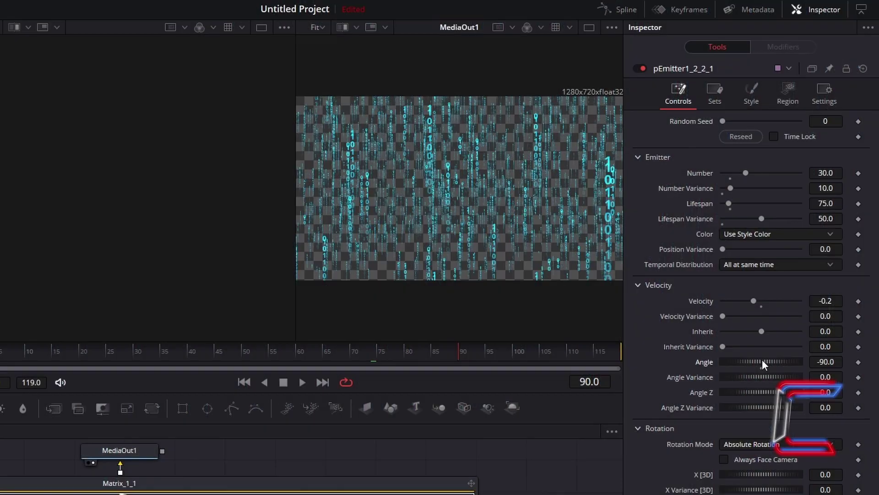
{"action": "left_click_drag", "start_coordinate": [762, 360], "coordinate": [747, 361]}
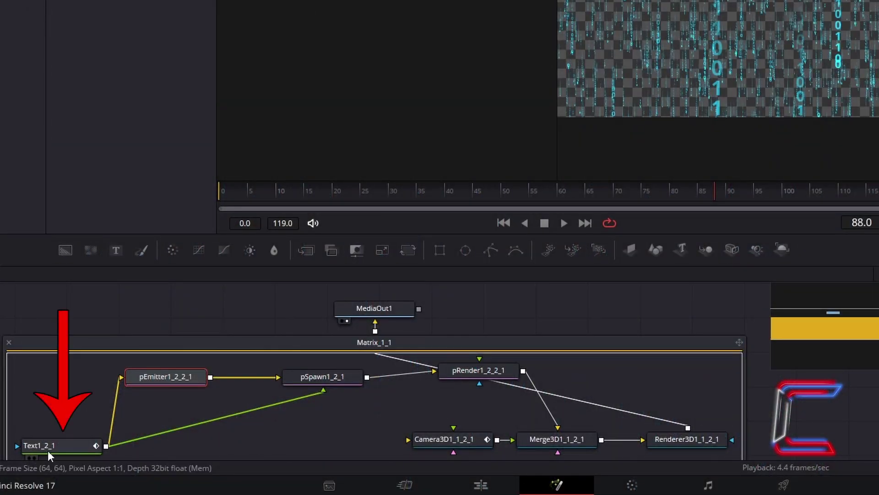
- Keyframe Text1_2_1's Y rotation at 0 on frame 0
{"action": "left_click", "coordinate": [47, 448]}
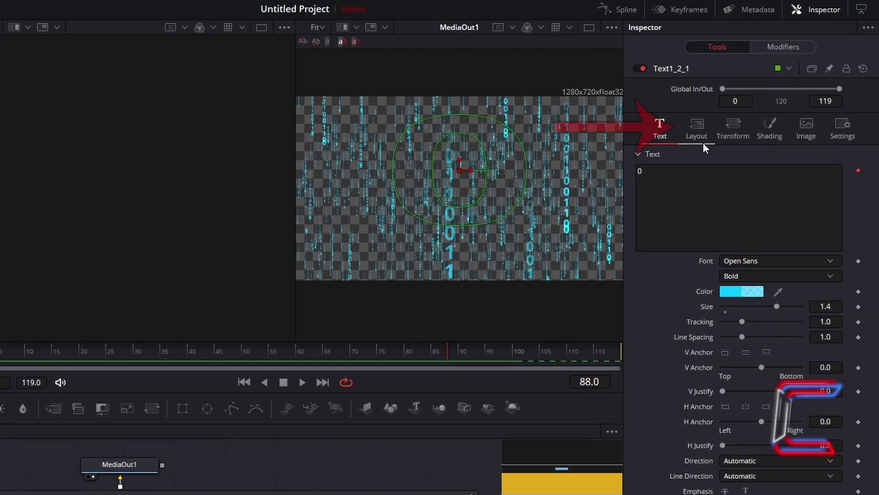
{"action": "left_click", "coordinate": [848, 37]}
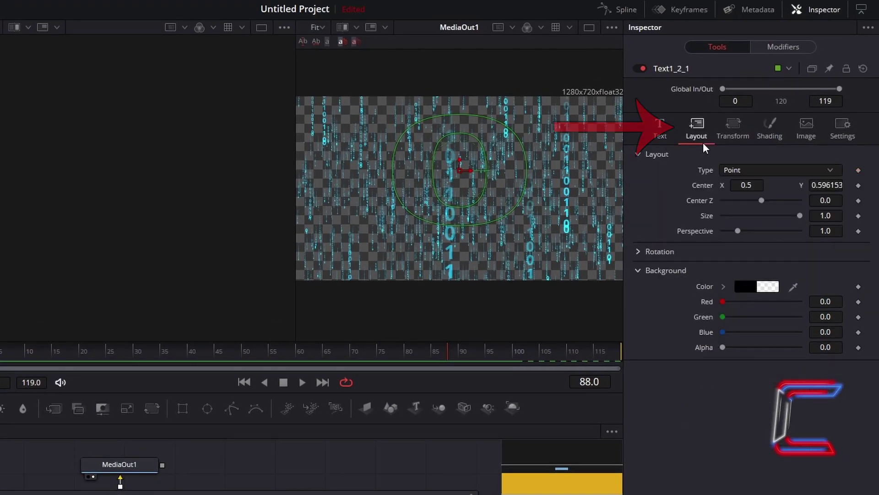
{"action": "left_click", "coordinate": [637, 251]}
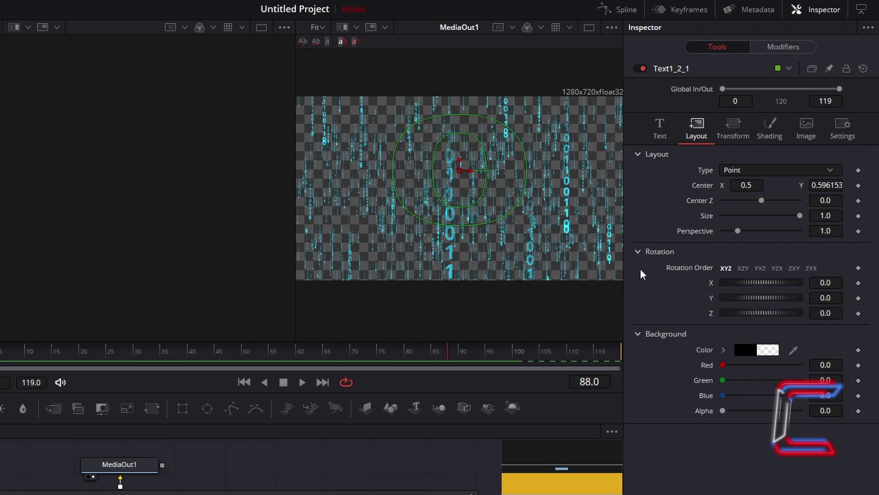
{"action": "left_click", "coordinate": [598, 379]}
{"action": "type", "text": "0"}
{"action": "key", "text": "Return"}
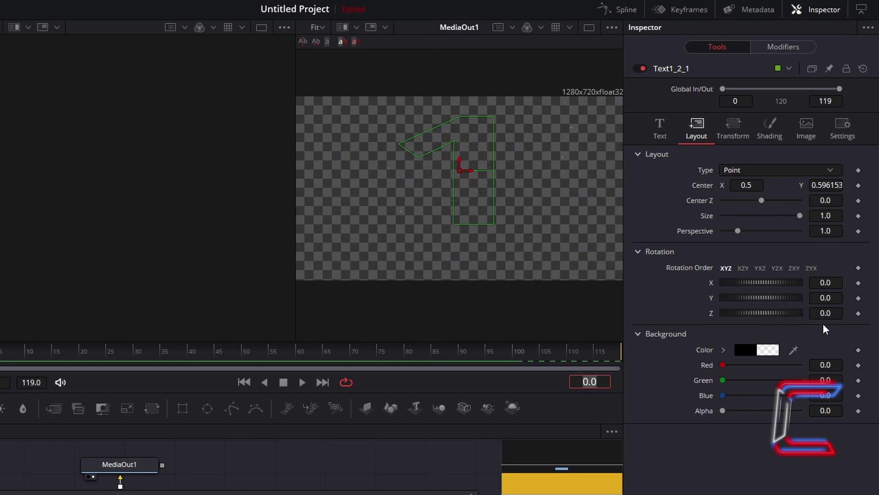
{"action": "left_click", "coordinate": [859, 298]}
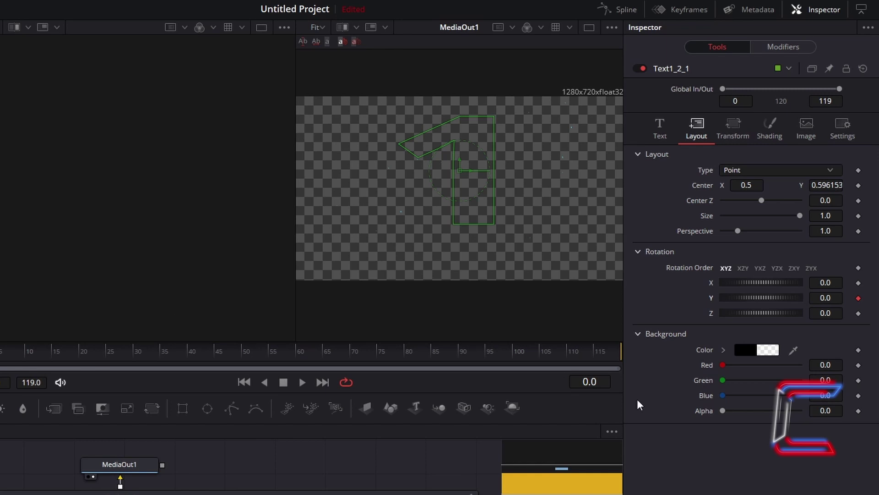
- Keyframe the Y rotation at 360 on frame 23
{"action": "left_click", "coordinate": [604, 382]}
{"action": "type", "text": "23"}
{"action": "key", "text": "Return"}
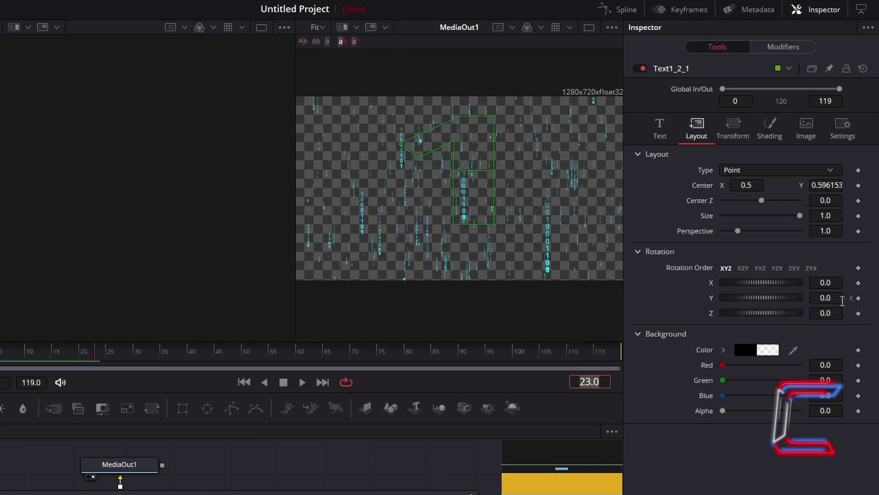
{"action": "left_click", "coordinate": [838, 299]}
{"action": "type", "text": "360"}
{"action": "key", "text": "Tab"}
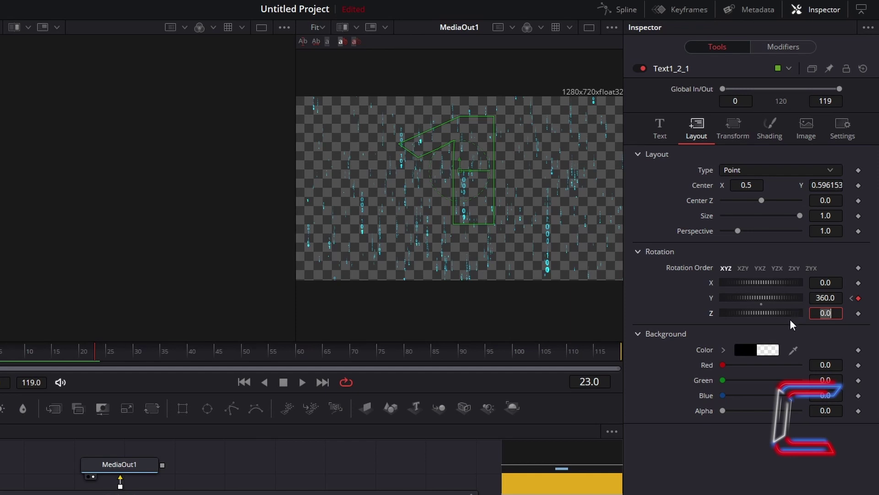
- In the Spline editor, show only Text1_2_1's Y rotation curve and set both keyframes to loop
{"action": "left_click", "coordinate": [616, 16]}
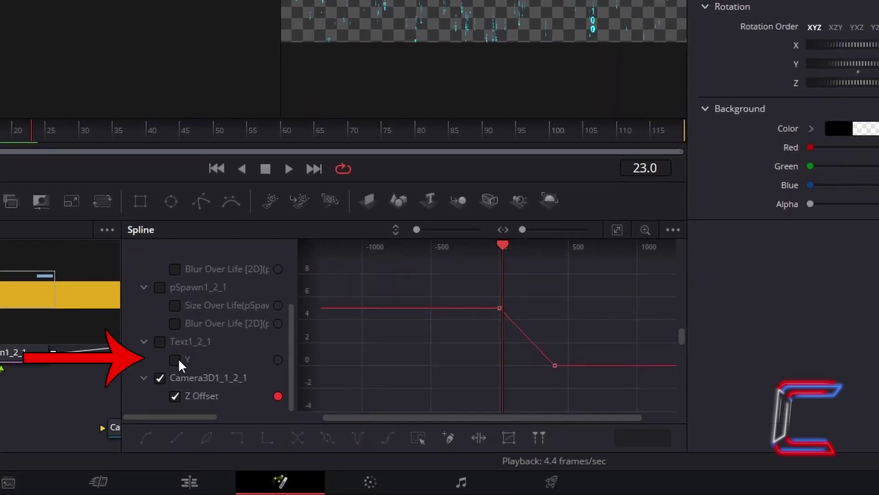
{"action": "left_click", "coordinate": [177, 359]}
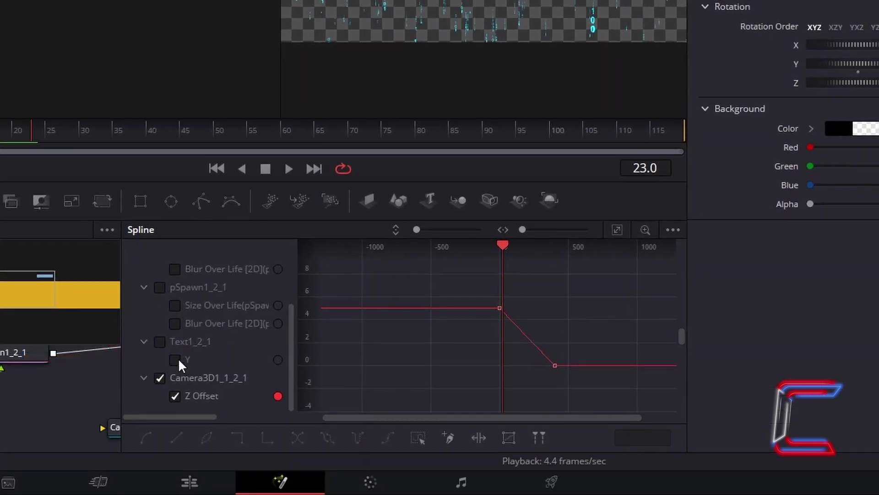
{"action": "left_click", "coordinate": [159, 377]}
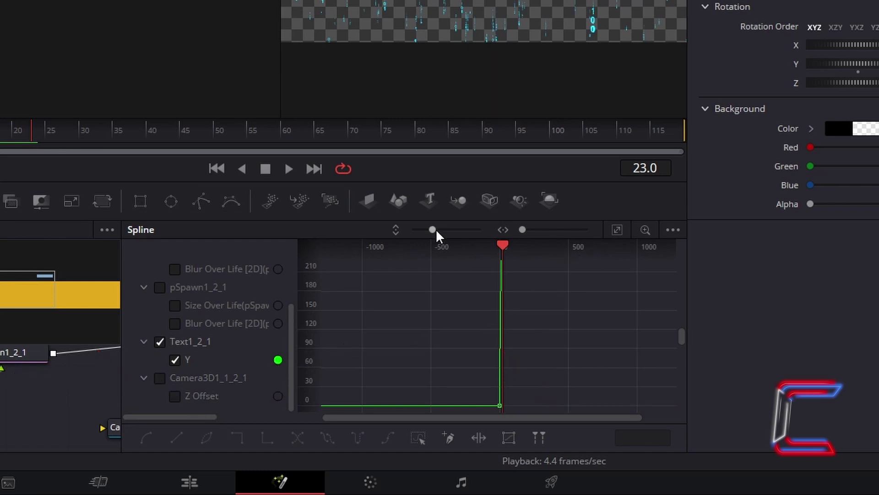
{"action": "left_click_drag", "start_coordinate": [436, 229], "coordinate": [394, 227]}
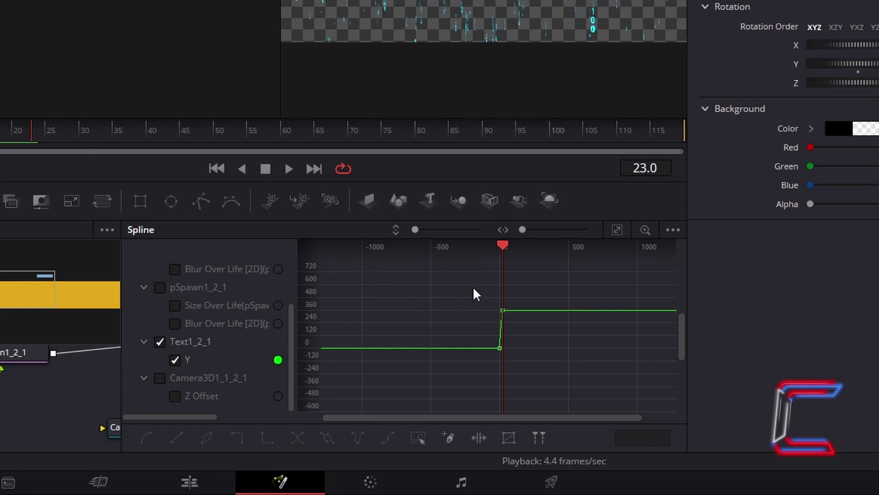
{"action": "left_click_drag", "start_coordinate": [473, 287], "coordinate": [546, 378]}
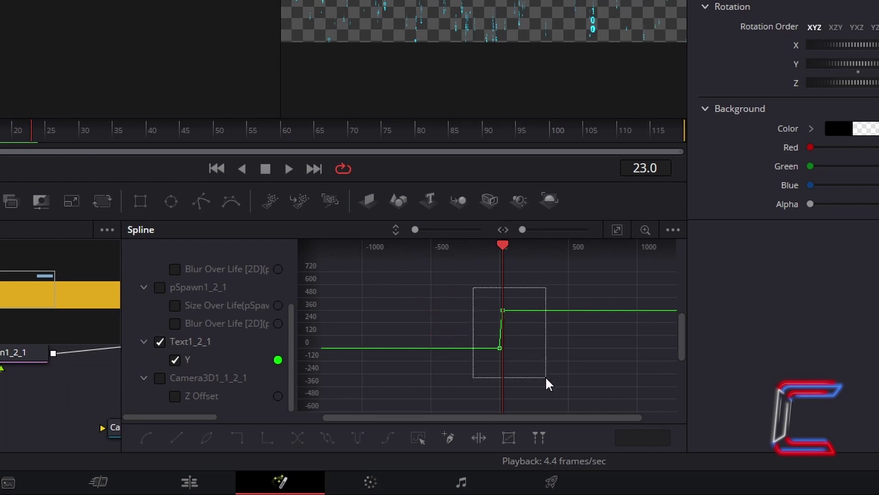
{"action": "left_click", "coordinate": [335, 432]}
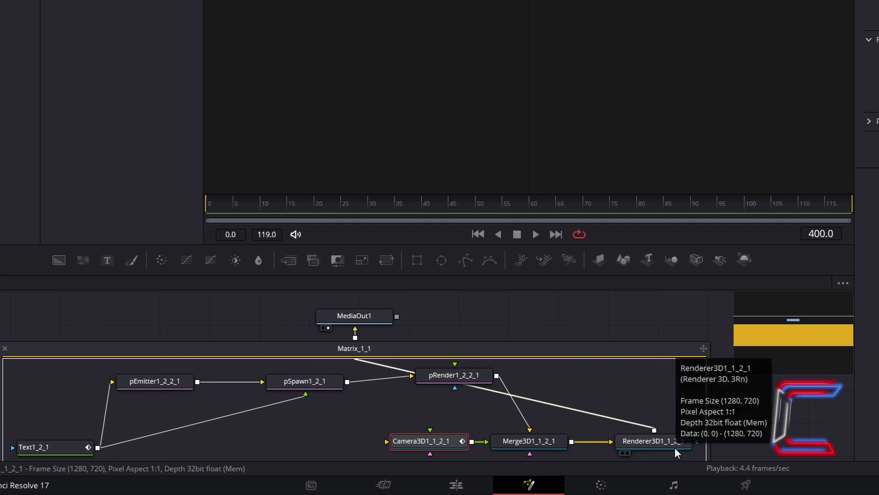
- Add a Soft Glow node after Renderer3D1_1_2_1
{"action": "left_click", "coordinate": [674, 447]}
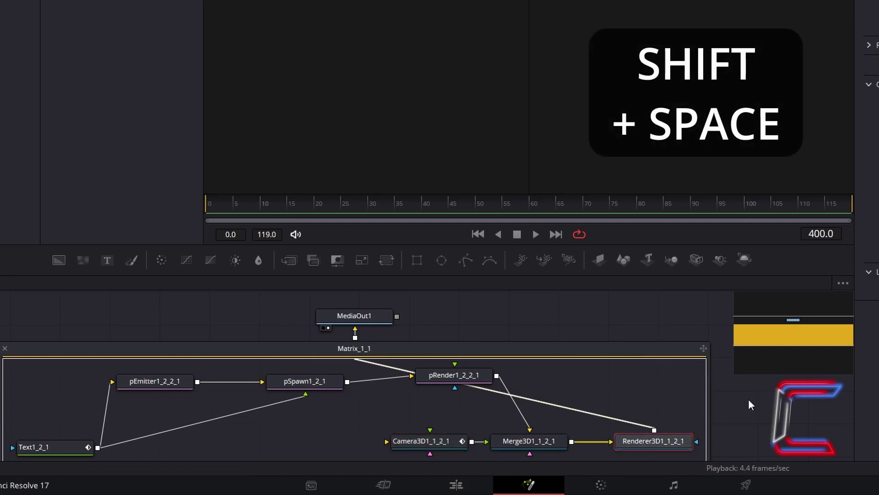
{"action": "key", "text": "shift+space"}
{"action": "type", "text": "Soft Glow"}
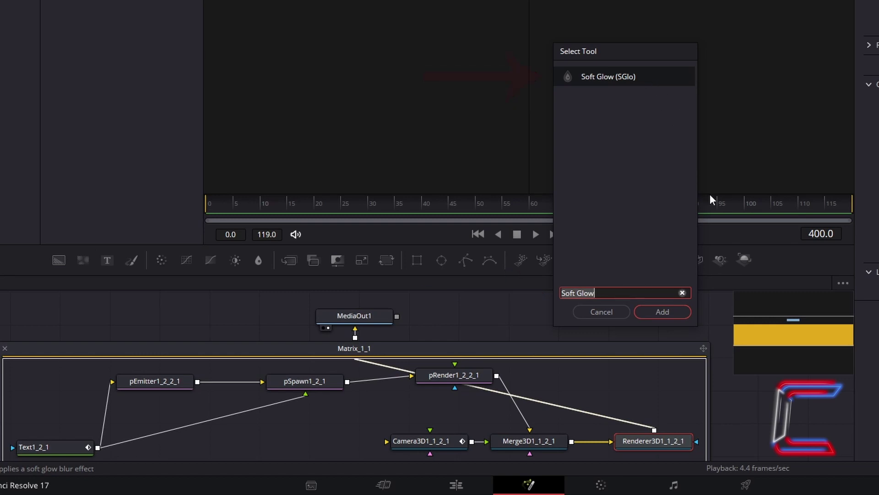
{"action": "left_click", "coordinate": [681, 315]}
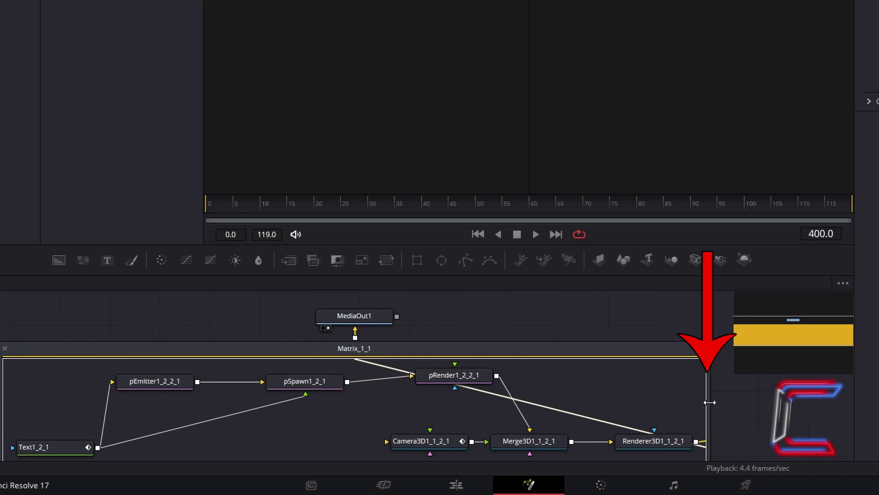
- Include SoftGlow1 in the Matrix_1_1 group and set gain 1.1, glow size 20
{"action": "left_click_drag", "start_coordinate": [709, 403], "coordinate": [811, 403]}
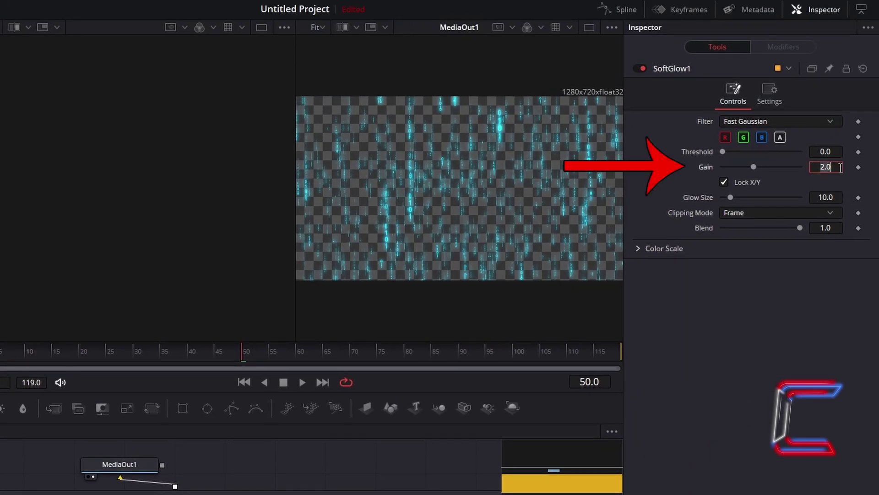
{"action": "type", "text": "1.1"}
{"action": "key", "text": "Tab"}
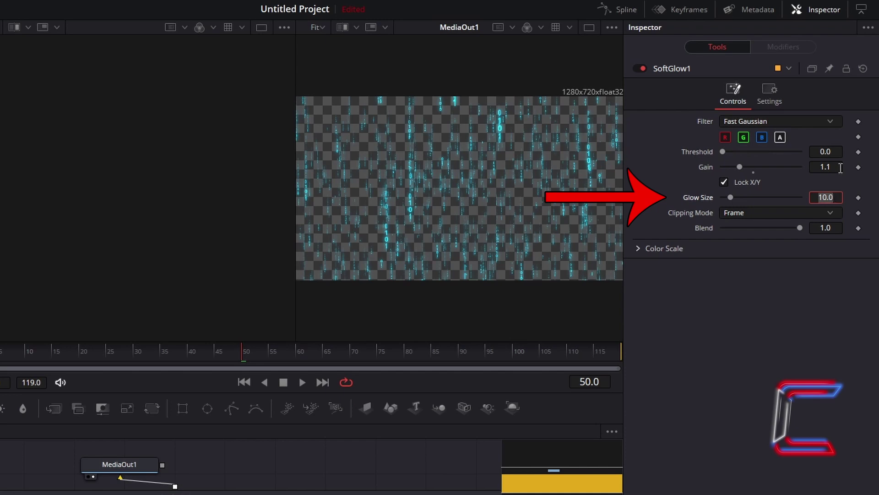
{"action": "type", "text": "20"}
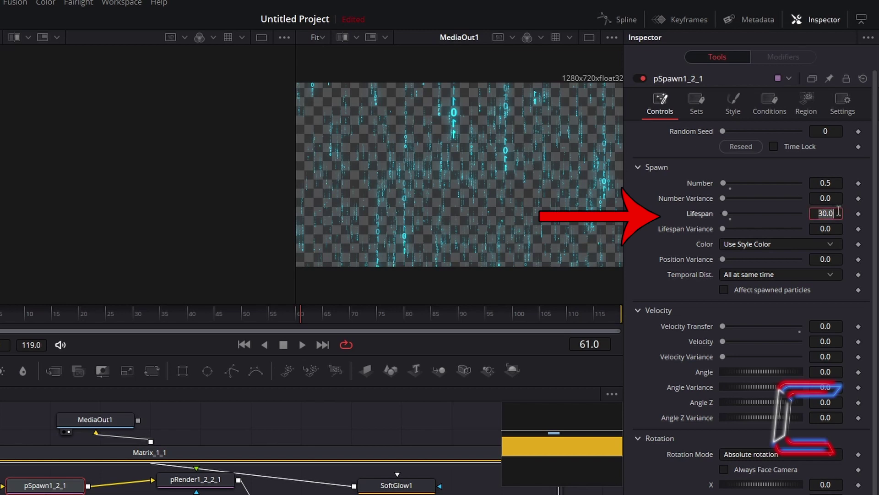
- Confirm pSpawn1_2_1's spawn lifespan of 60
{"action": "key", "text": "Tab"}
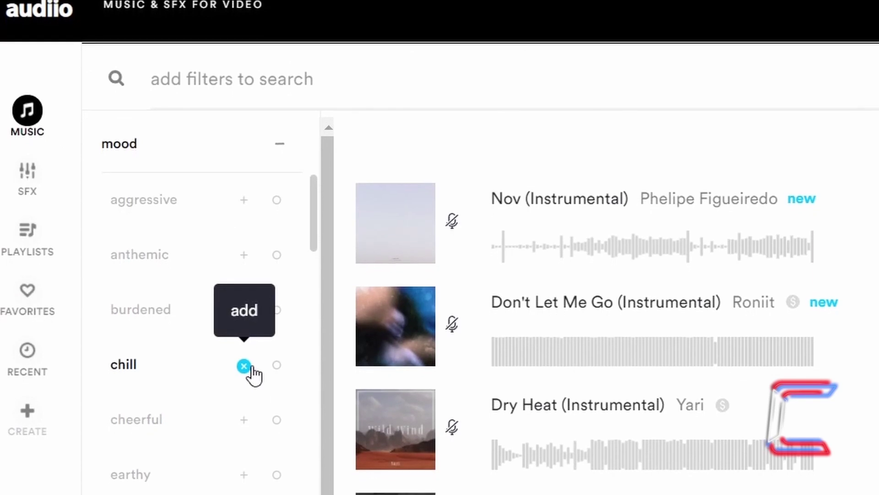
- Filter Audiio's tracks by the cheerful mood and open a track's download-trial options
{"action": "left_click", "coordinate": [244, 420]}
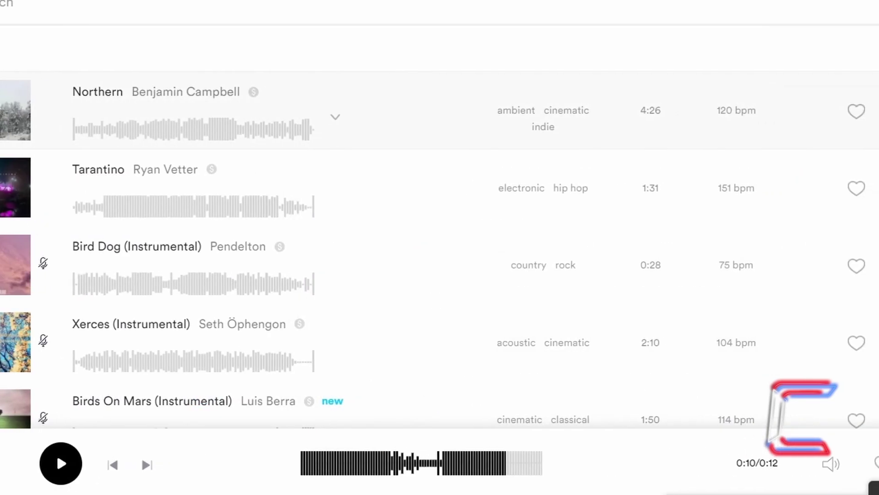
{"action": "left_click", "coordinate": [862, 120]}
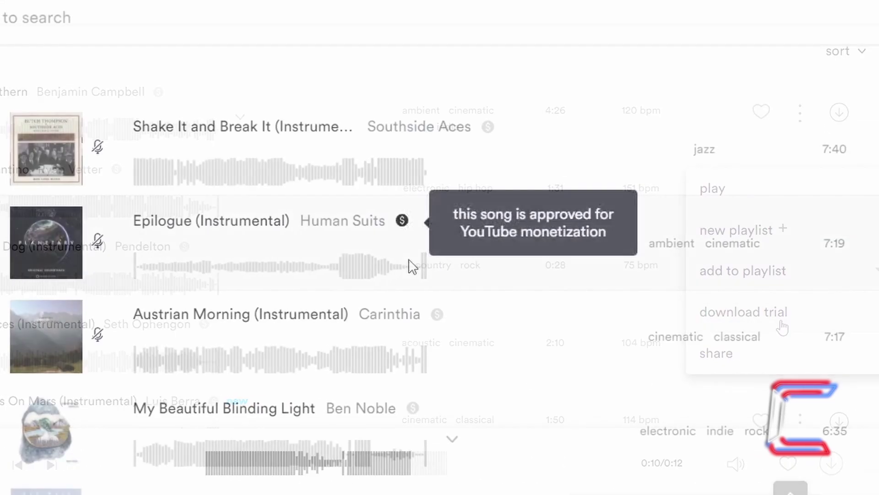